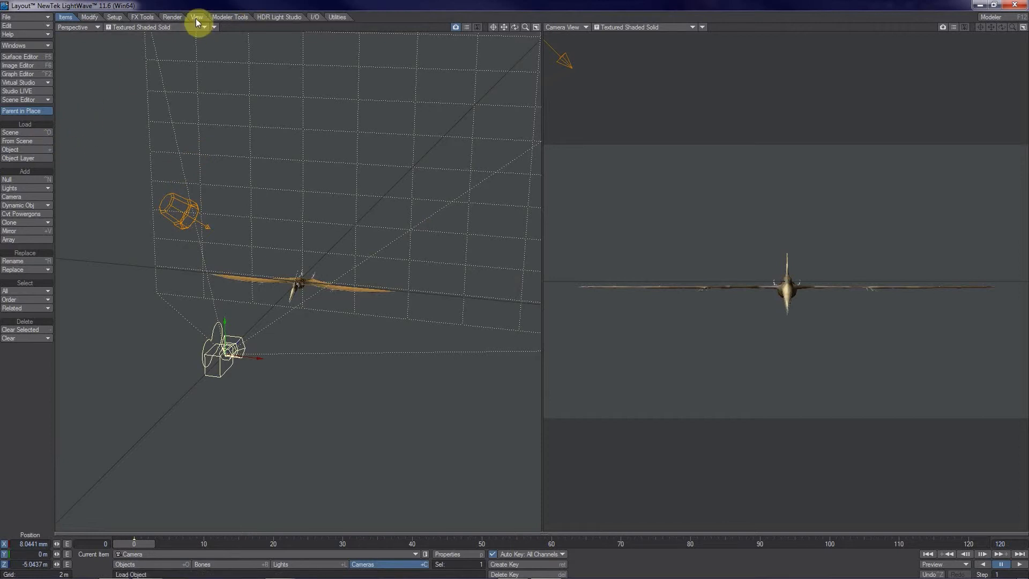
Cycle through the available viewport layouts and return to the two side-by-side Perspective and Camera views.
key(F4)
key(F4)
key(F4)
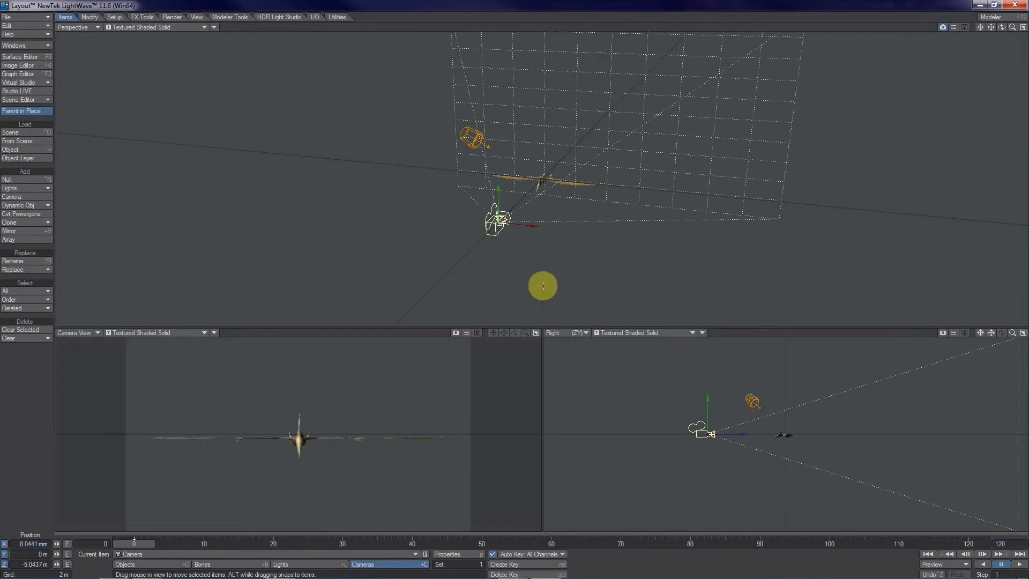
key(F4)
key(F4)
key(F4)
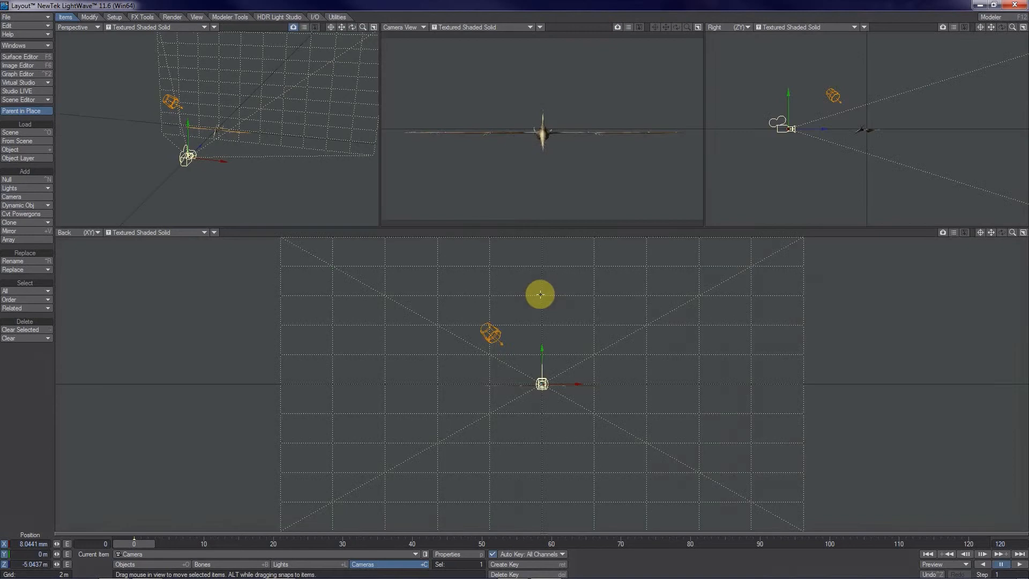
key(F4)
key(F4)
key(F4)
key(F4)
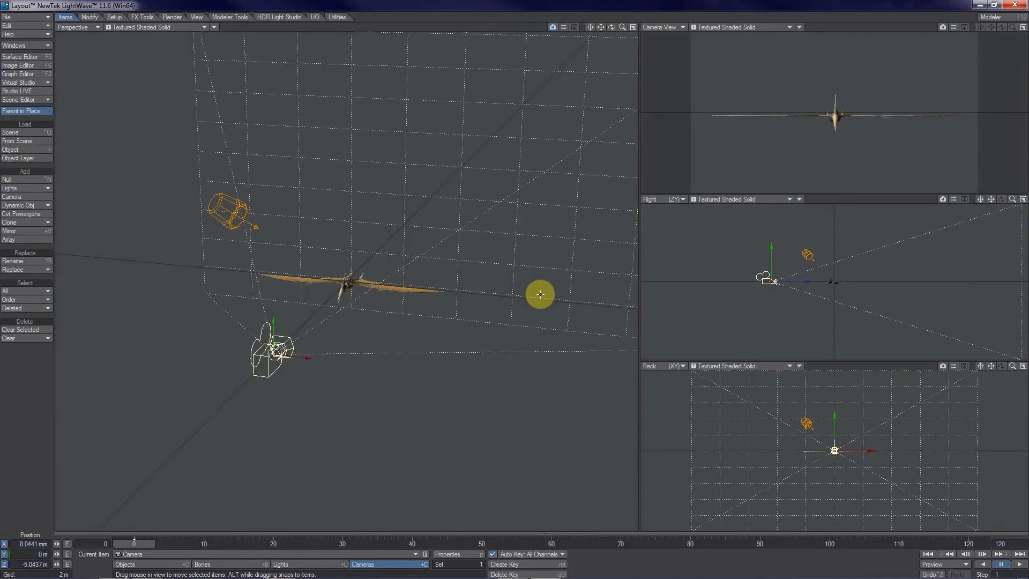
key(F4)
key(F4)
key(F4)
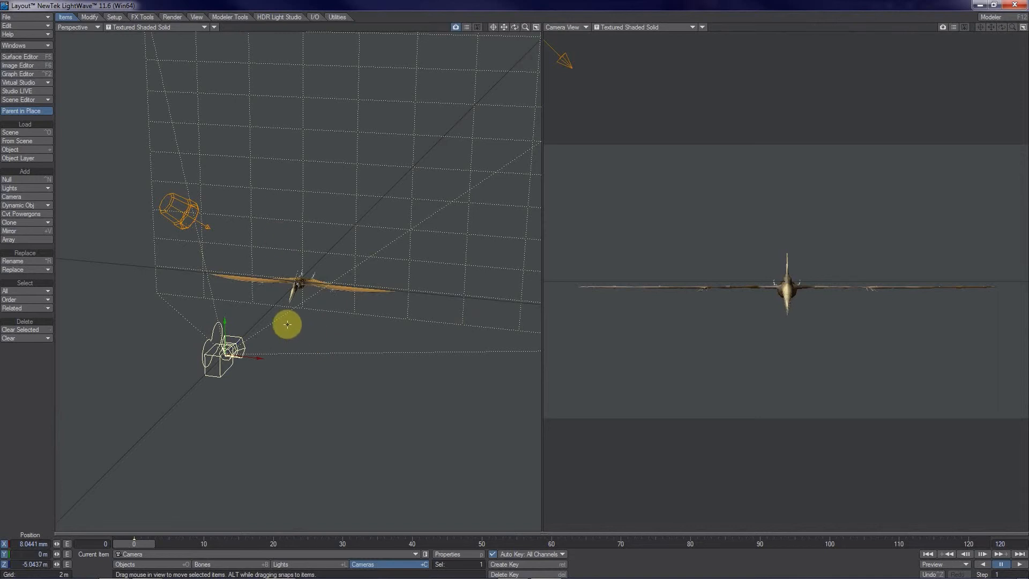
Move the light away from the pterodactyl along the X axis to about -4.25 m.
alt+drag(396, 354, 541, 284)
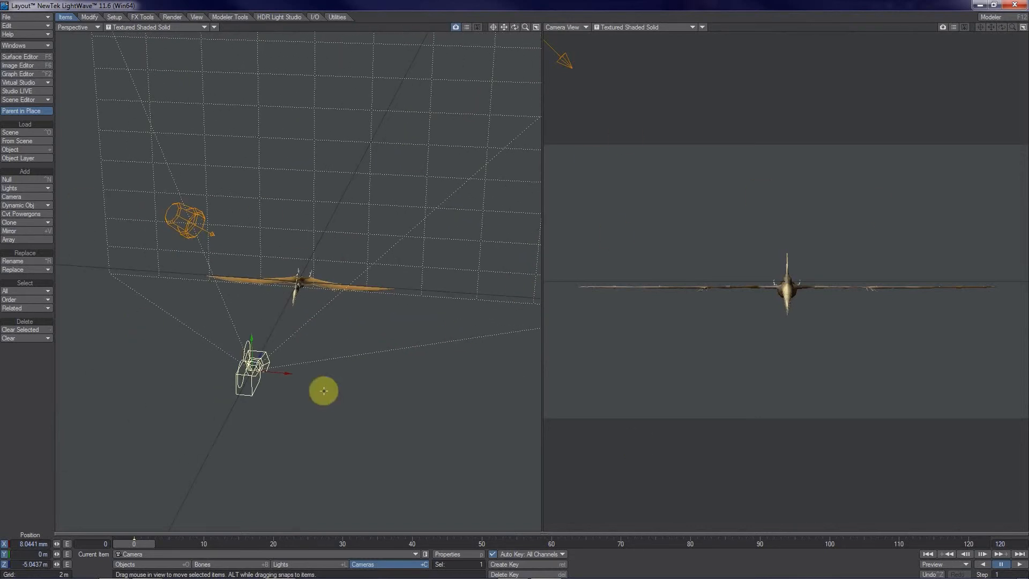
click(197, 243)
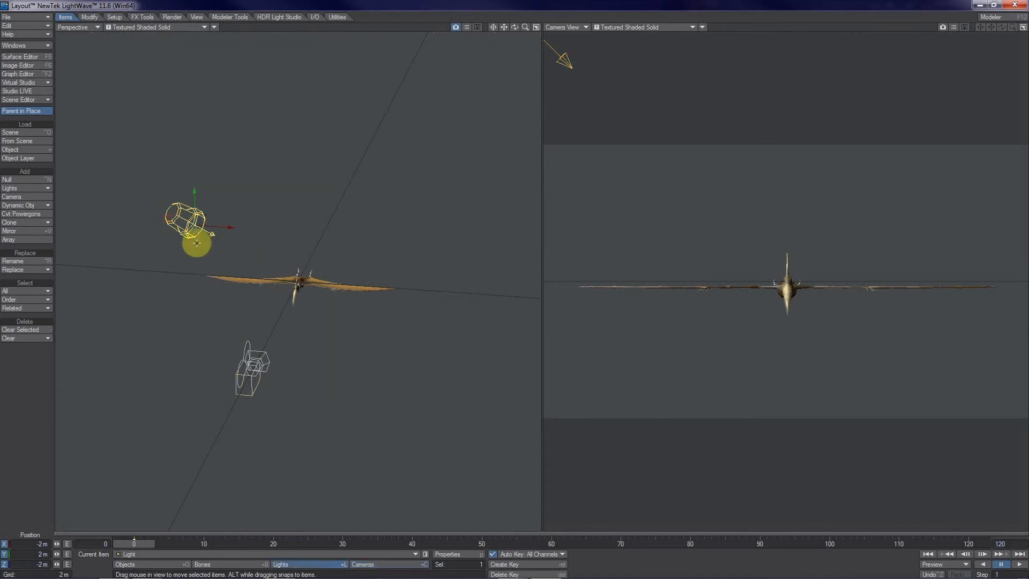
drag(229, 230, 134, 224)
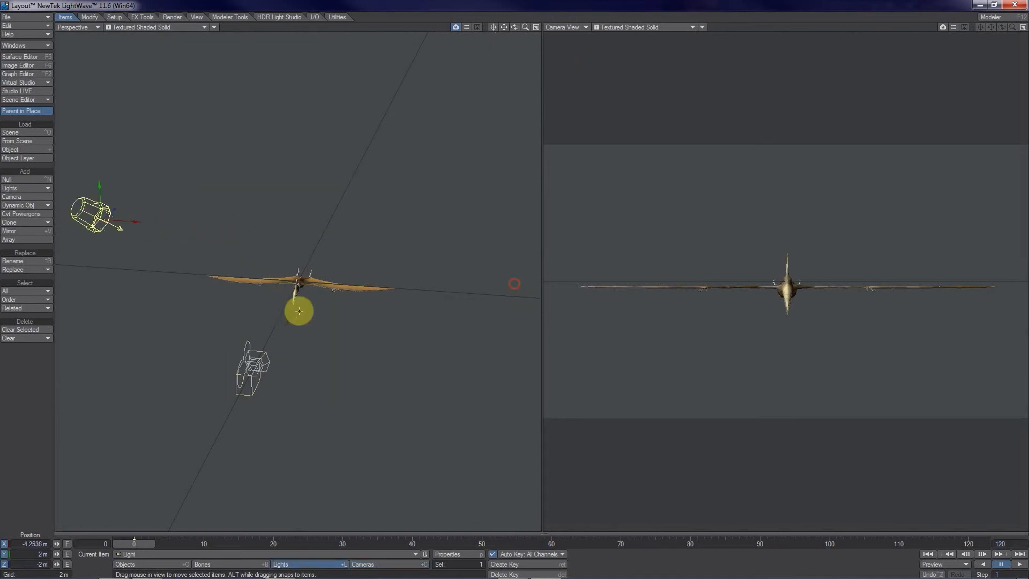
Move the camera closer to the pterodactyl, to about -4.48 m on the Z axis.
mouse_move(346, 346)
alt+mouse_down()
mouse_move(519, 294)
mouse_move(345, 347)
alt+mouse_up()
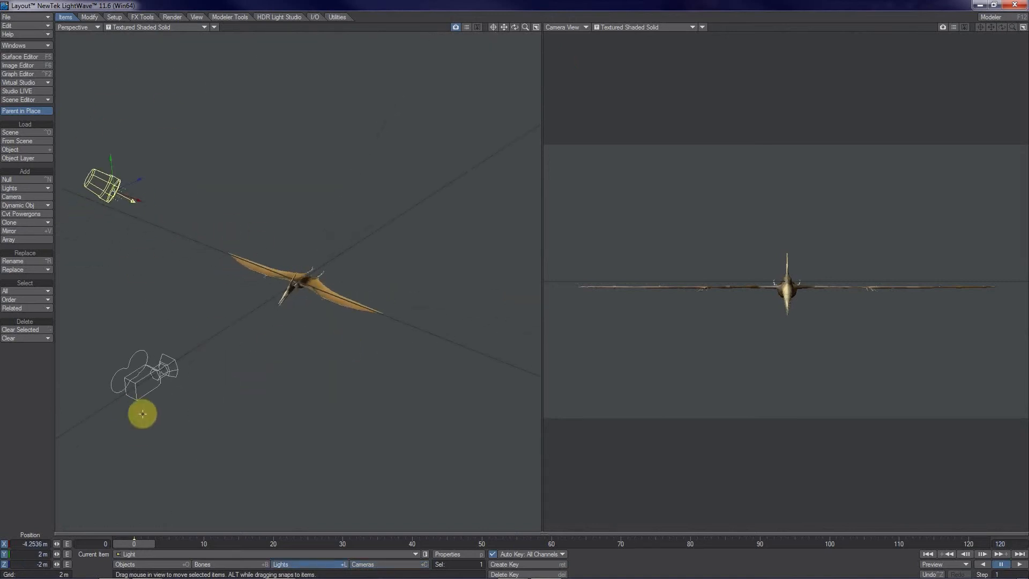
click(137, 375)
drag(131, 393, 515, 284)
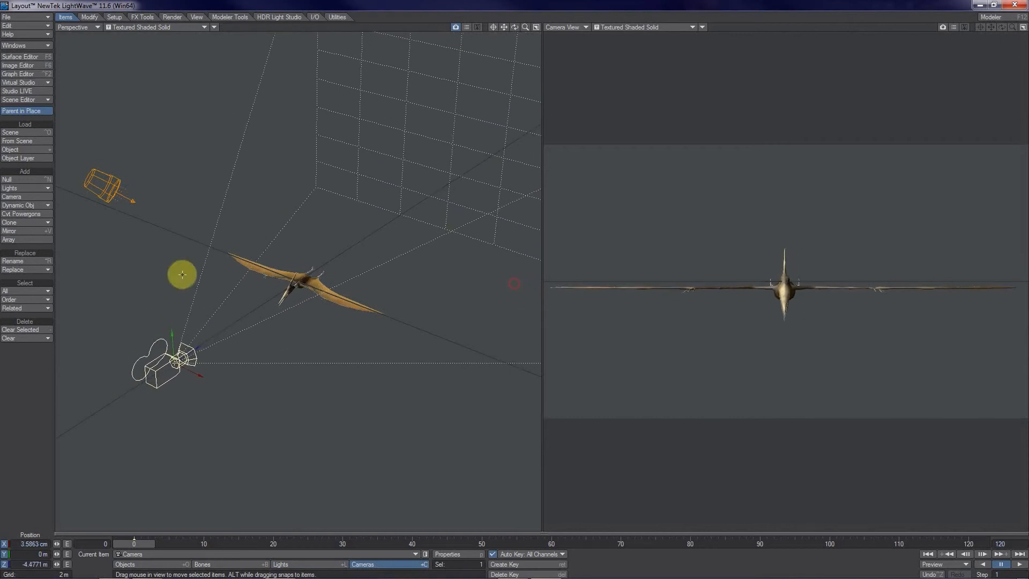
Rotate the pterodactyl object to a heading of about 62° so it appears from the side in the camera view.
click(287, 289)
drag(339, 282, 524, 292)
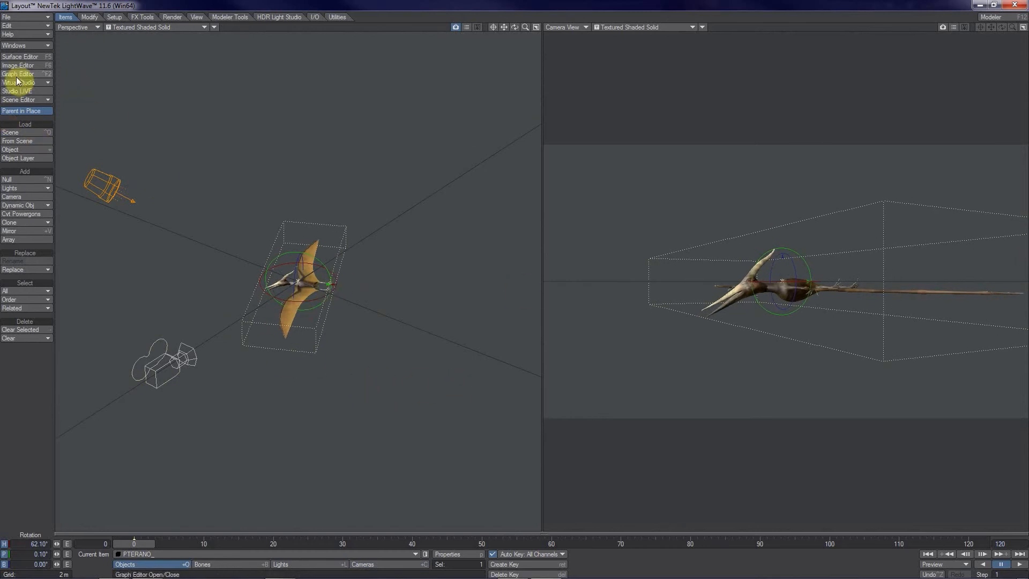
Set the scene's end frame to 220 and match it with a last render frame of 220 in Render Globals.
click(180, 18)
click(17, 132)
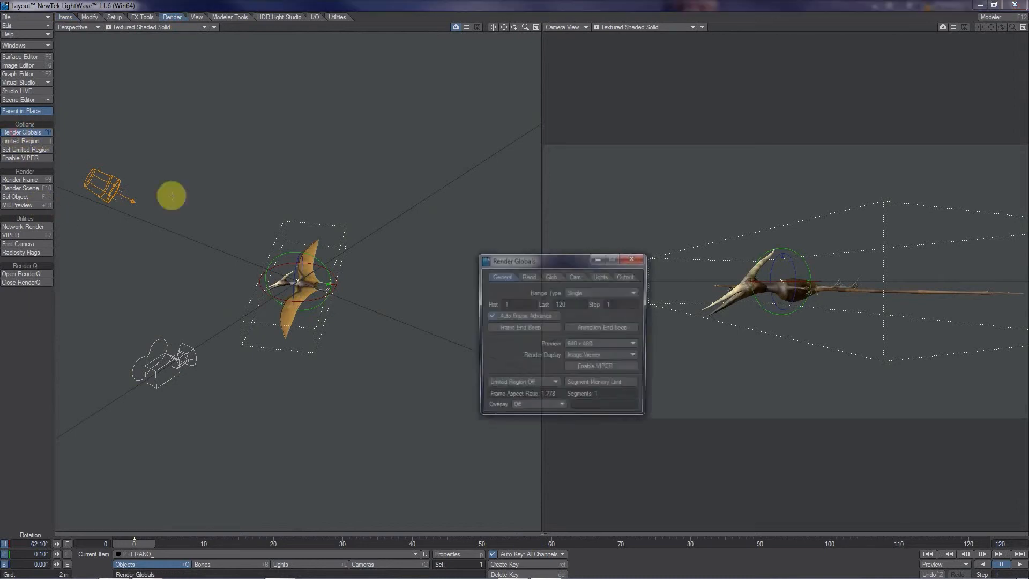
drag(552, 261, 421, 304)
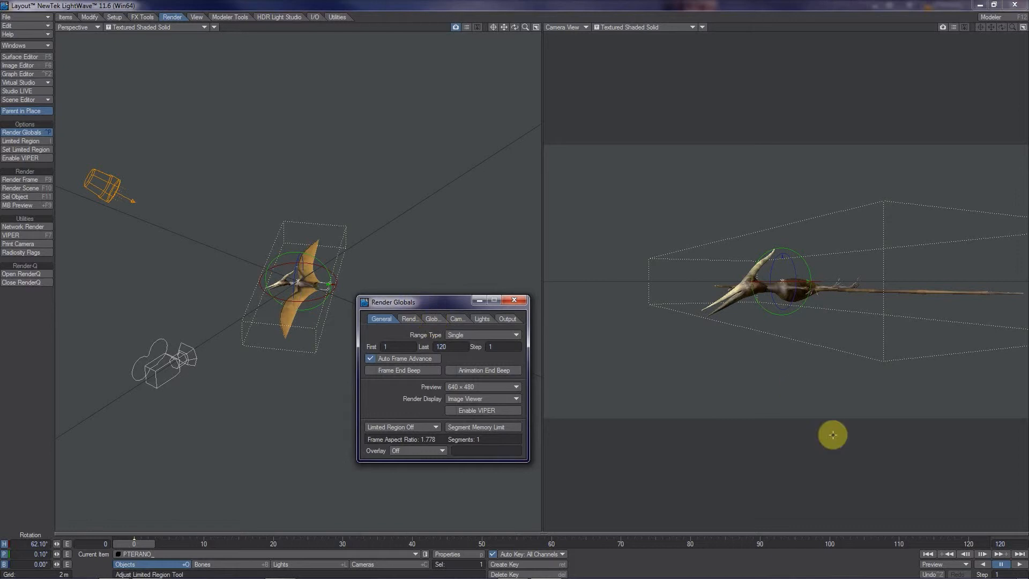
click(1000, 544)
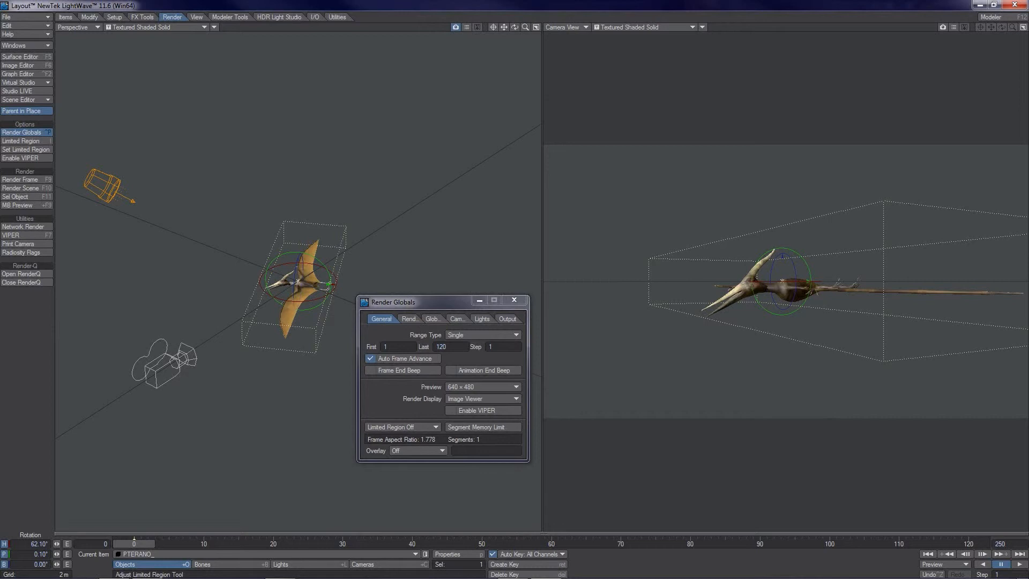
click(1001, 544)
key(Return)
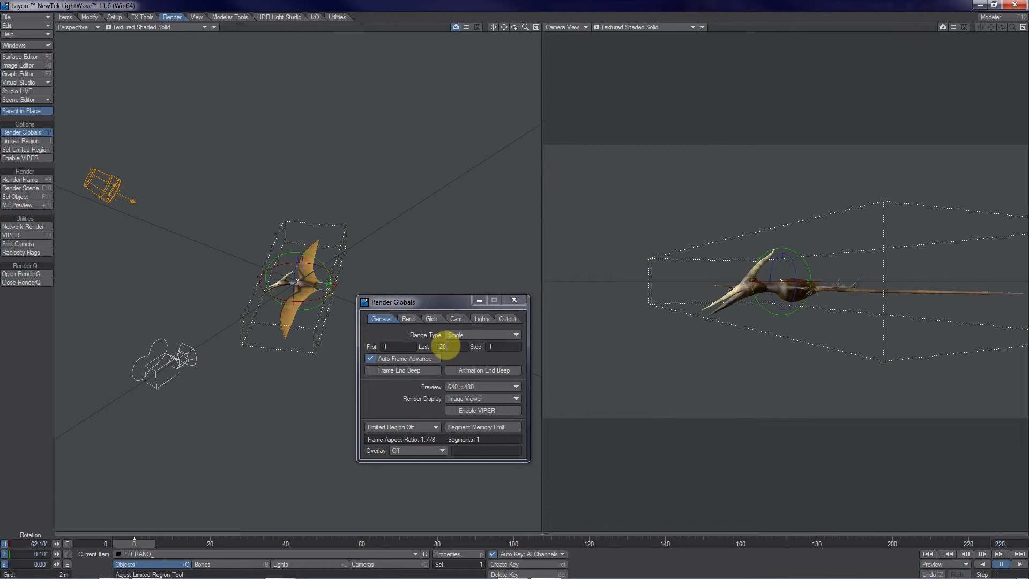
click(441, 346)
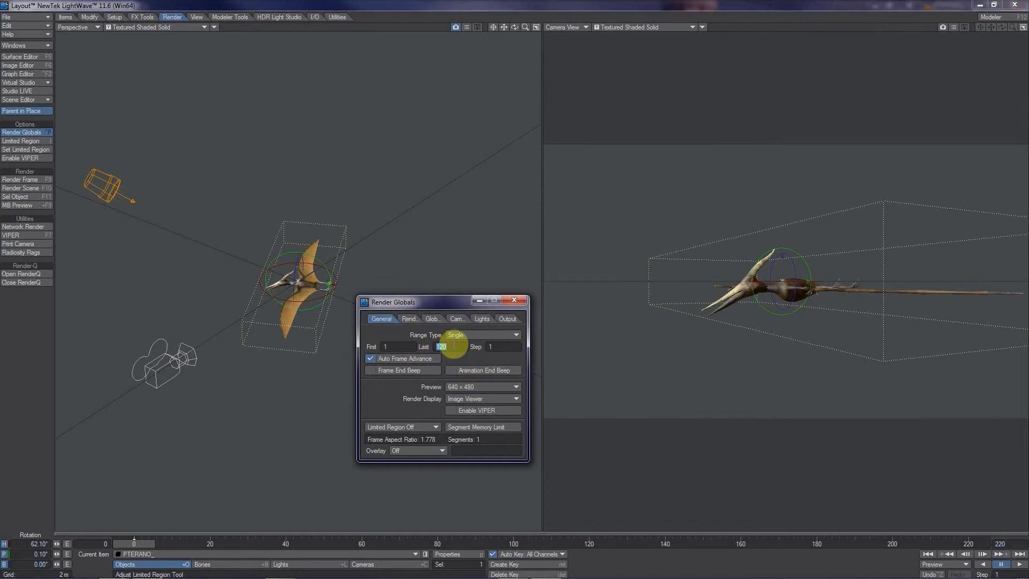
text(220)
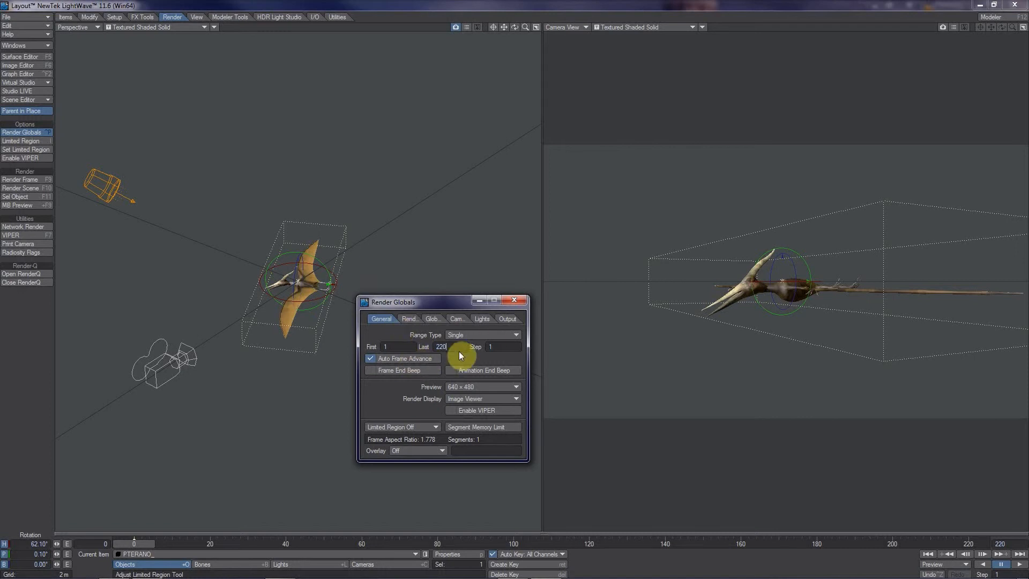
Bring up the Render Globals render options and preview the Jurassic Park clip from the Pterodactyl folder.
click(408, 320)
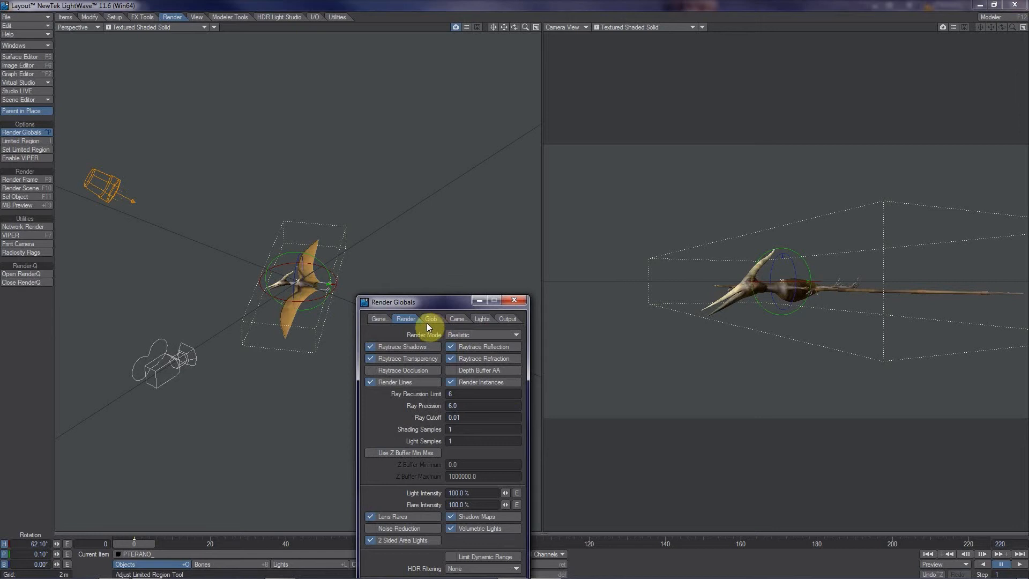
click(110, 544)
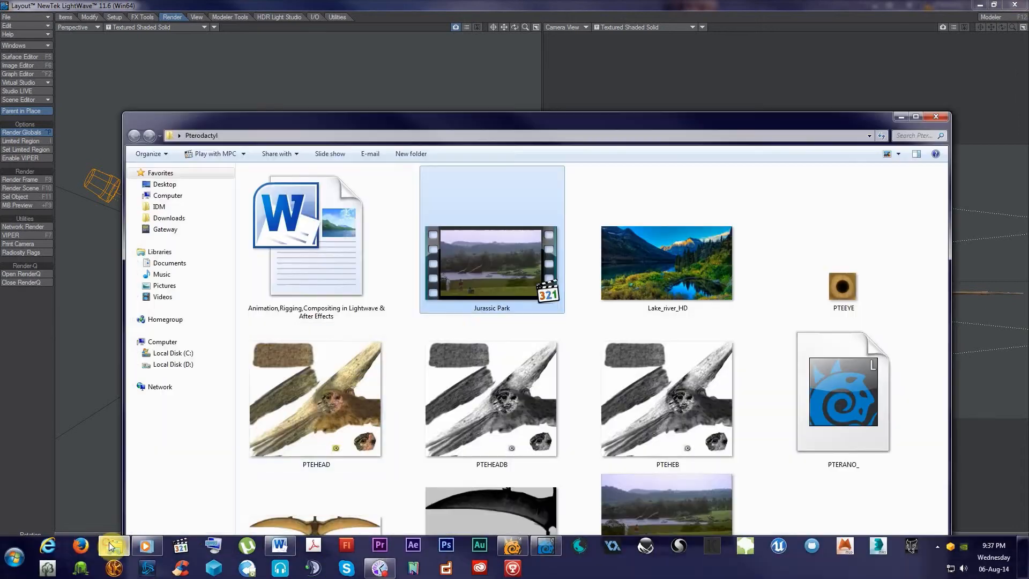
double_click(499, 288)
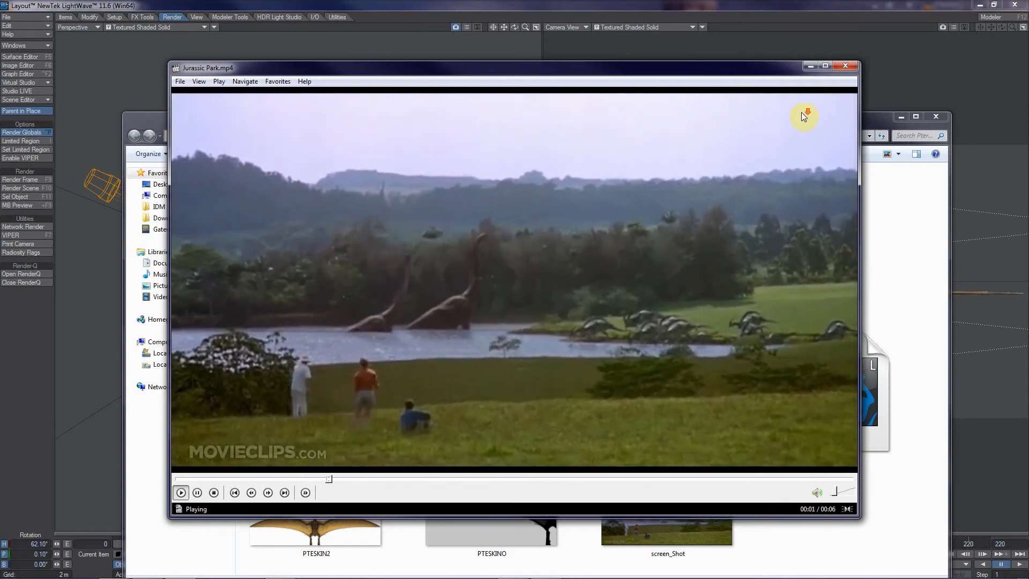
click(843, 68)
click(504, 12)
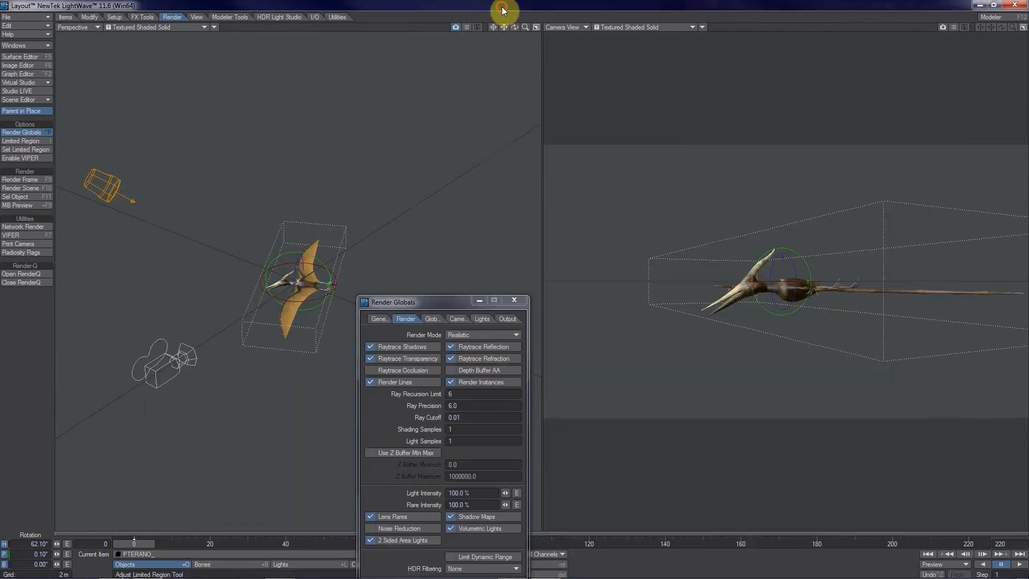
Set both the Shading Samples and the Light Samples to 10 in Render Globals.
drag(420, 300, 424, 203)
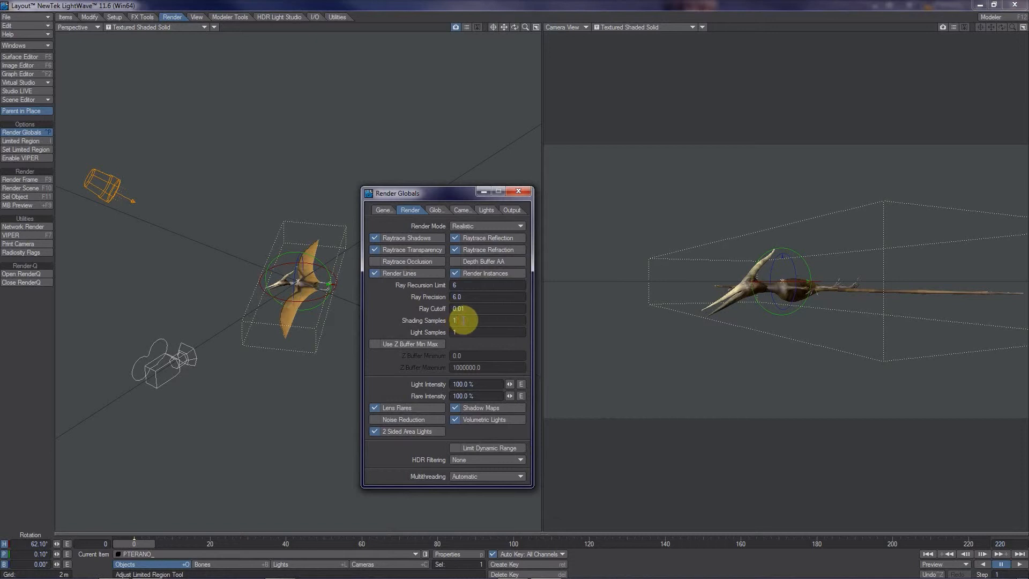
text(0)
click(464, 330)
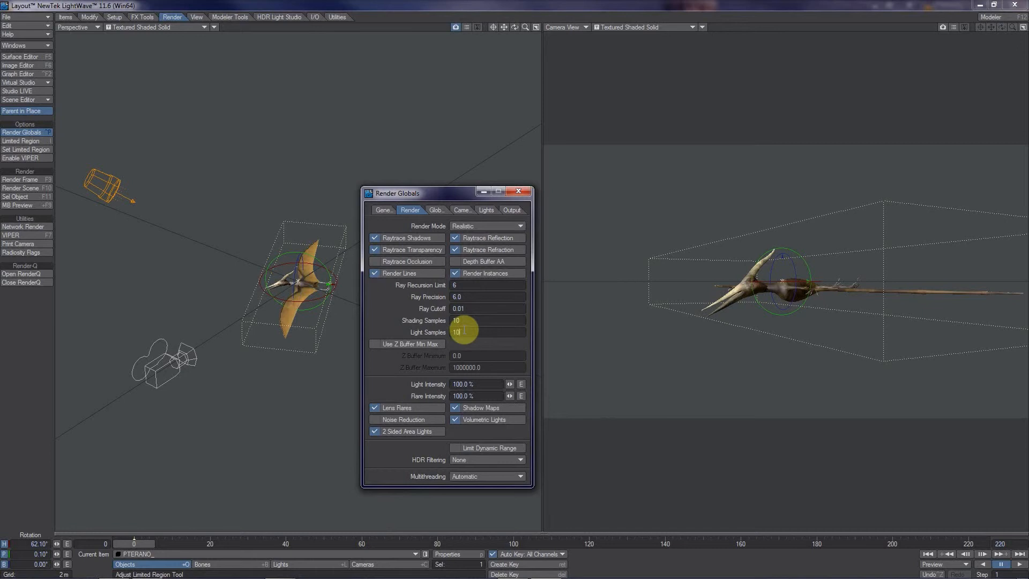
click(377, 308)
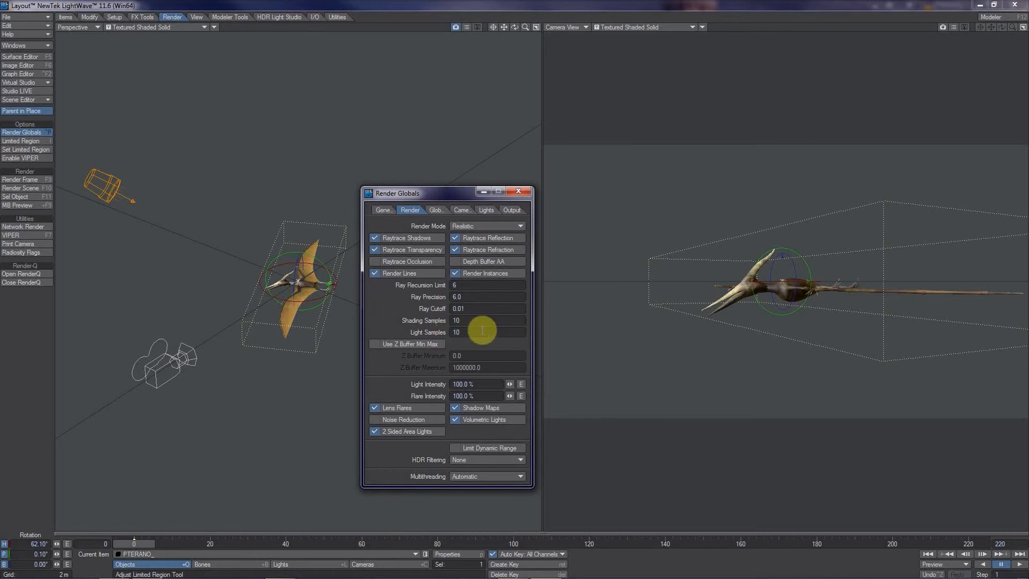
Set the camera's antialiasing to 6 Minimum Samples and 10 Maximum Samples in Render Globals.
click(436, 210)
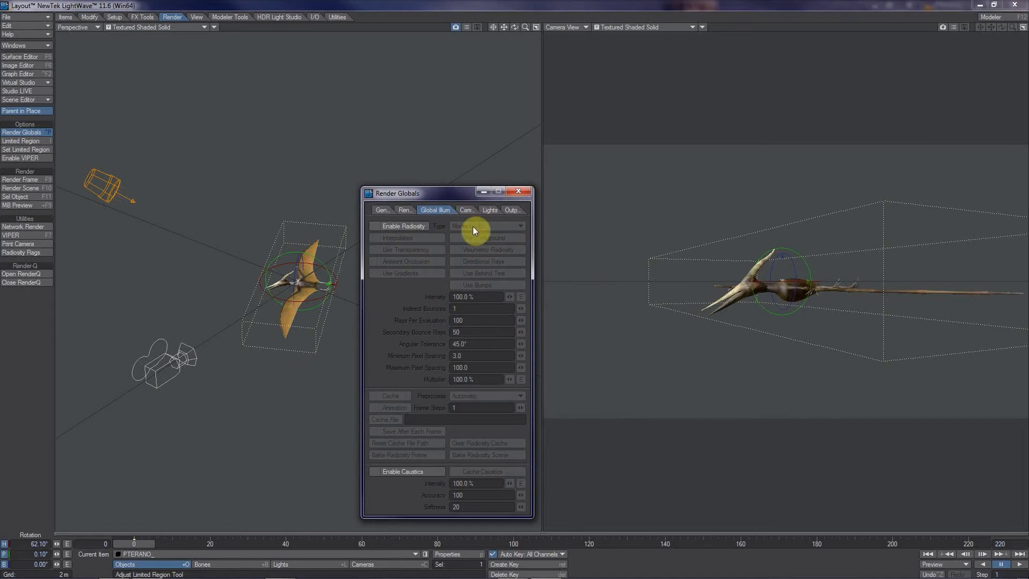
click(466, 211)
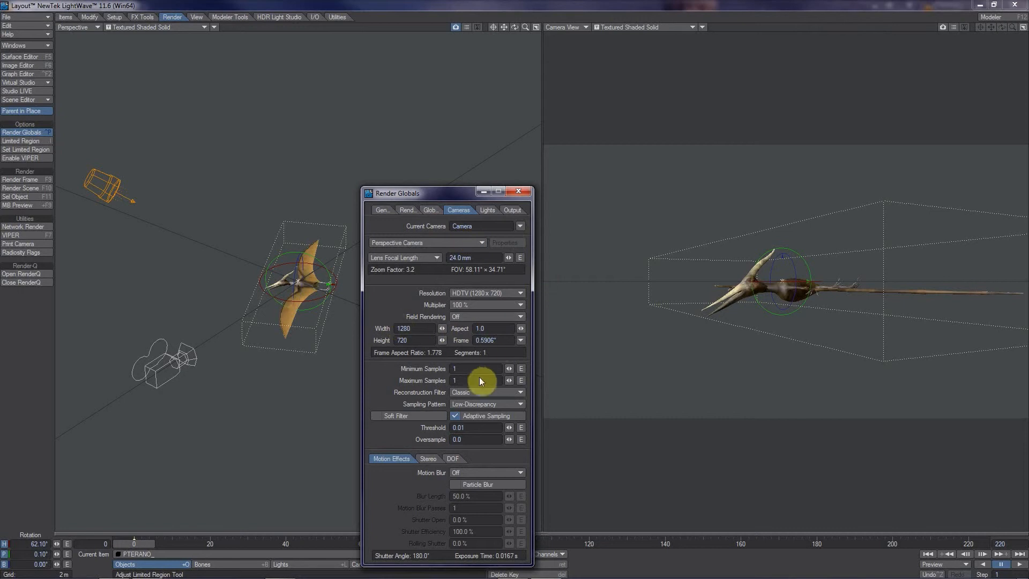
click(450, 369)
drag(478, 369, 455, 381)
text(62.1)
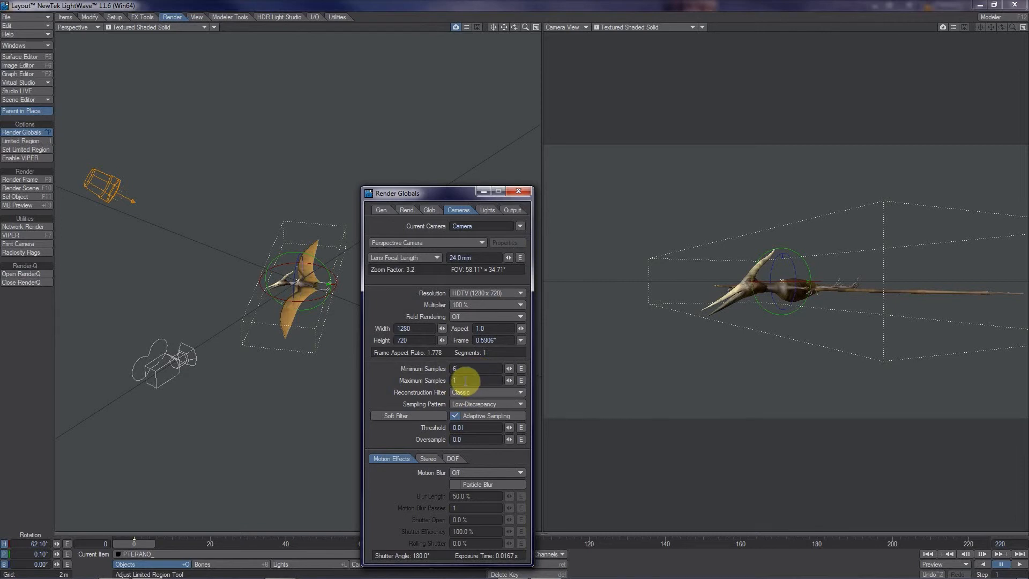
text(0)
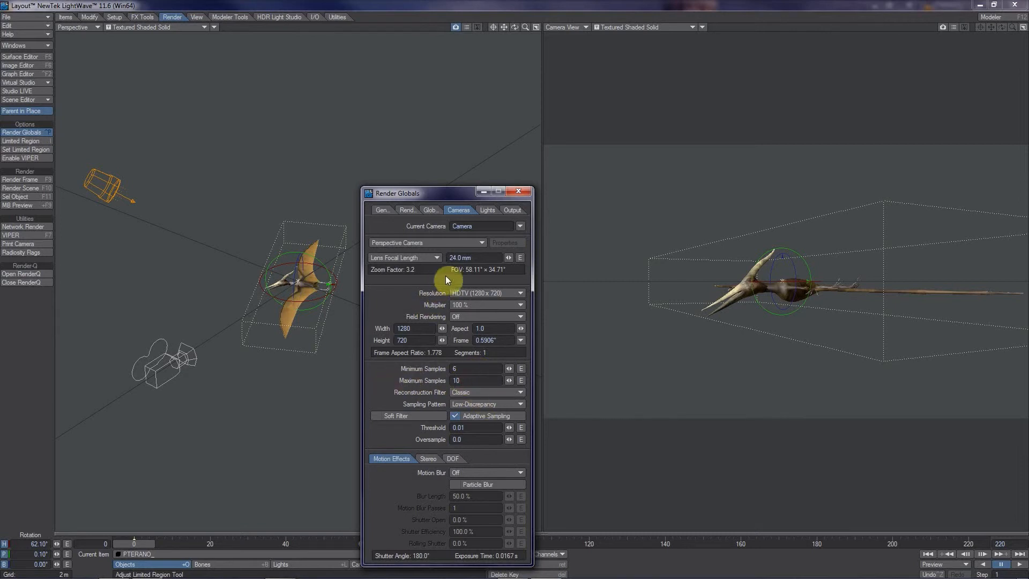
Review the light settings in Render Globals and the files in the Pterodactyl folder.
click(488, 210)
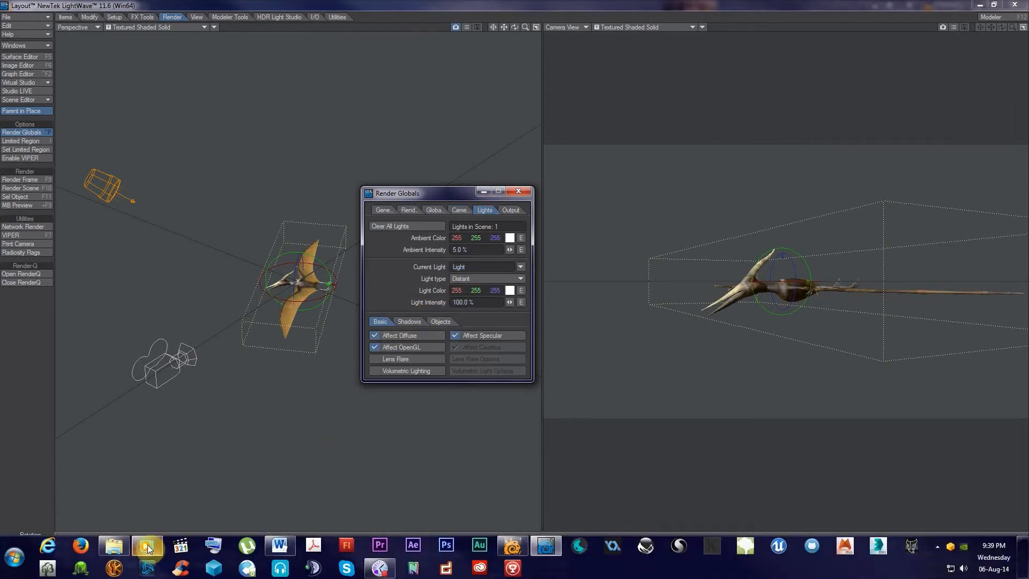
click(114, 545)
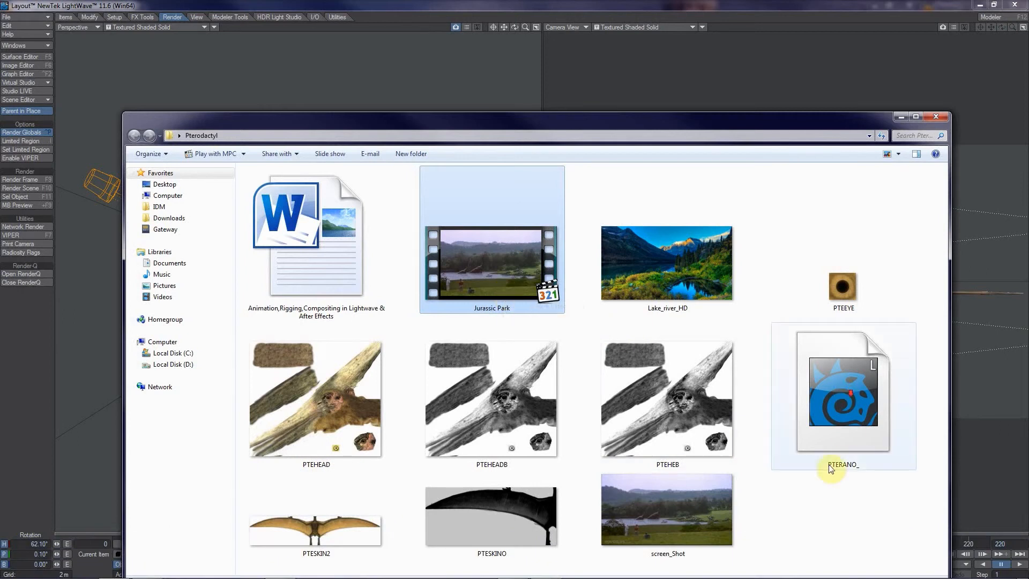
click(787, 541)
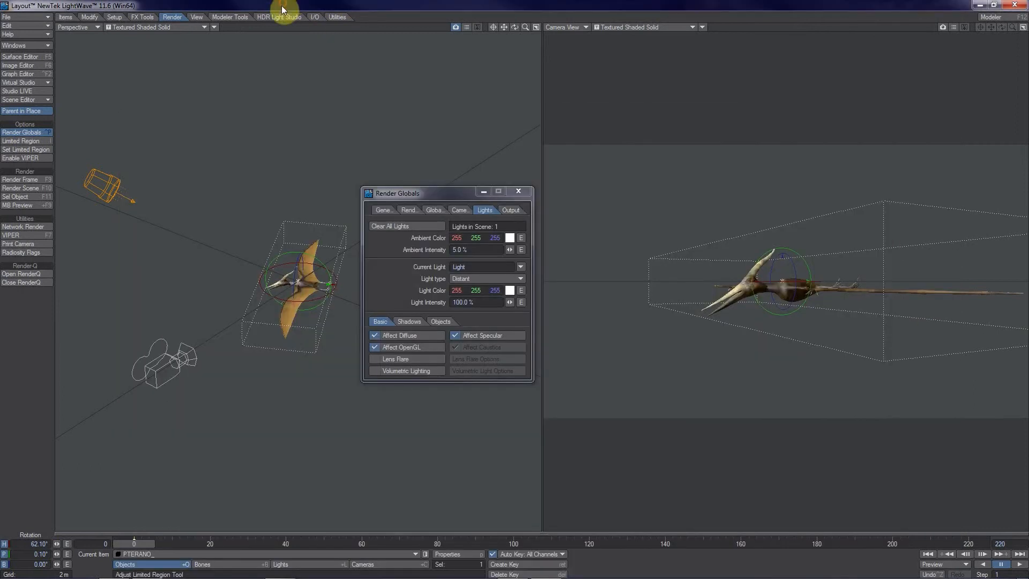
click(286, 7)
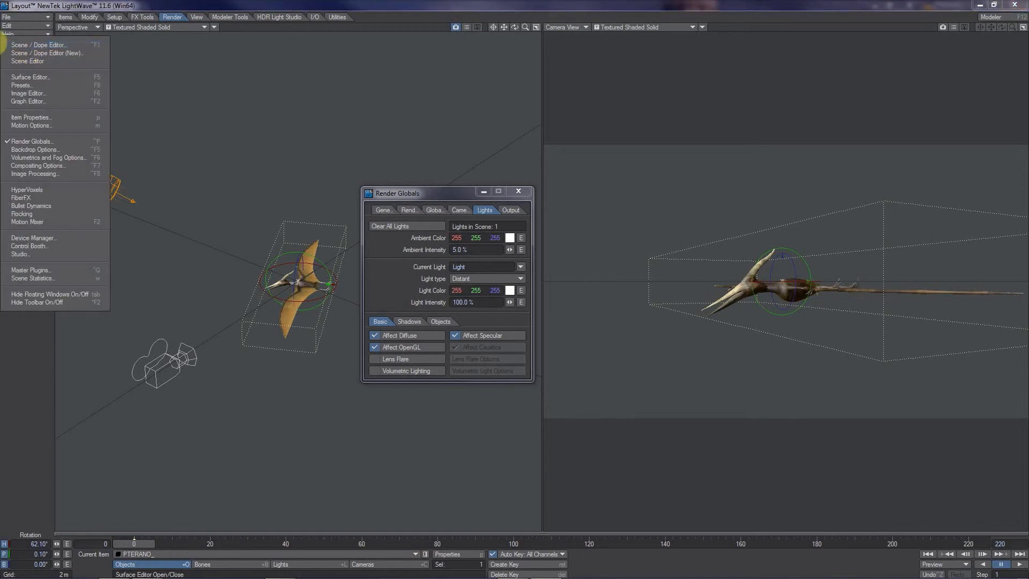
Load screen_Shot from the Pterodactyl folder as the Background Image in the compositing options.
click(49, 166)
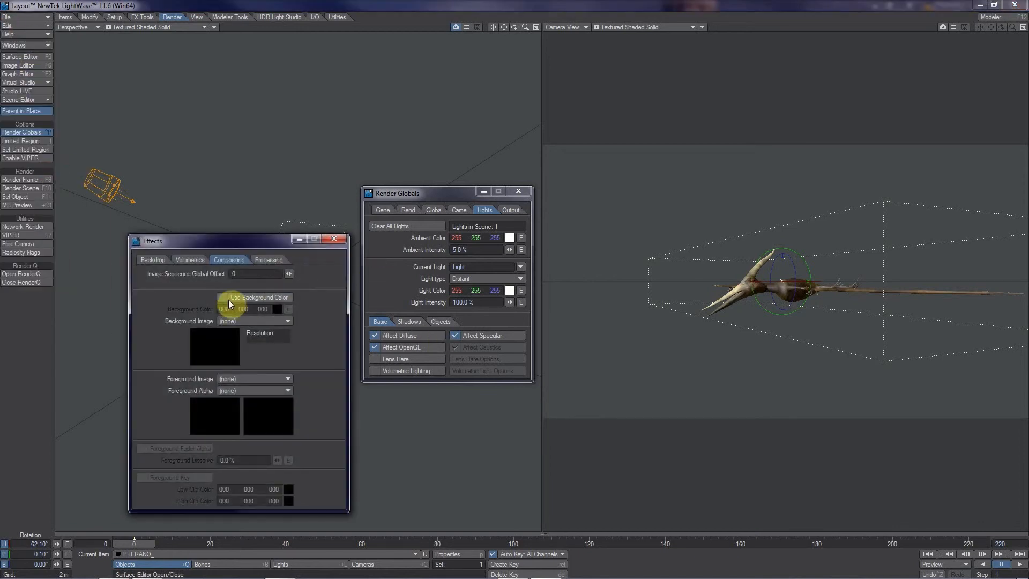
click(243, 321)
click(232, 361)
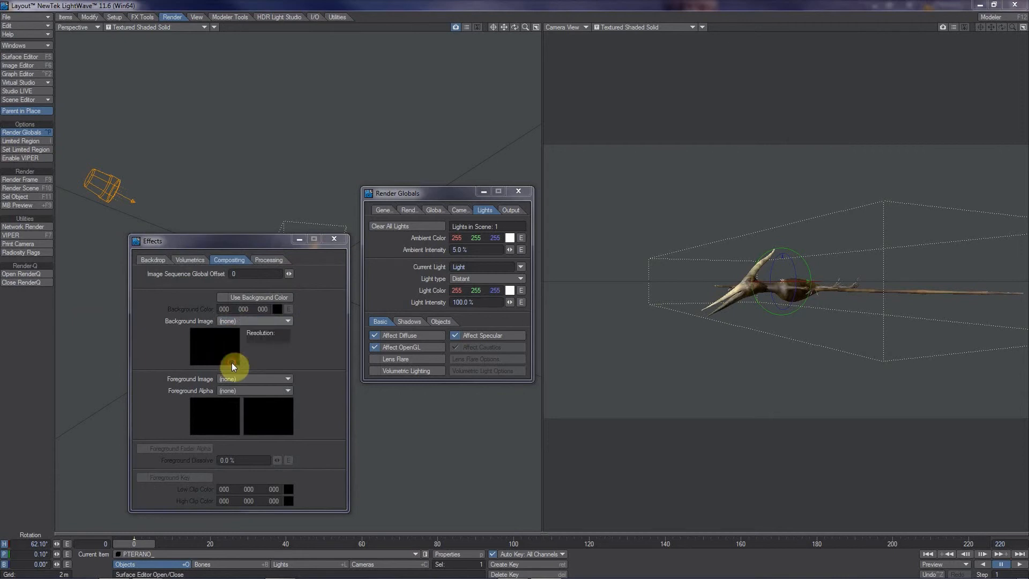
double_click(513, 348)
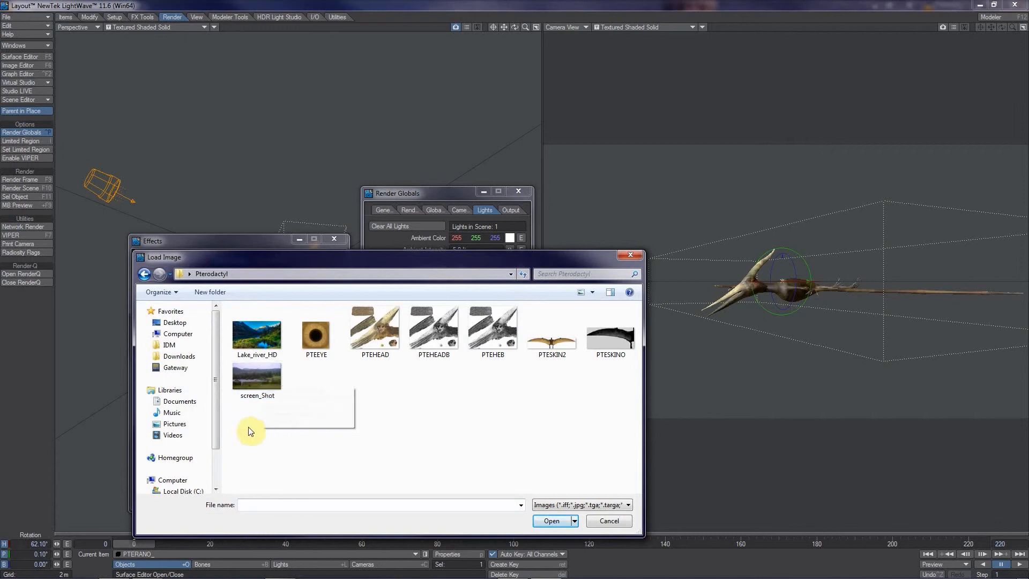
double_click(261, 387)
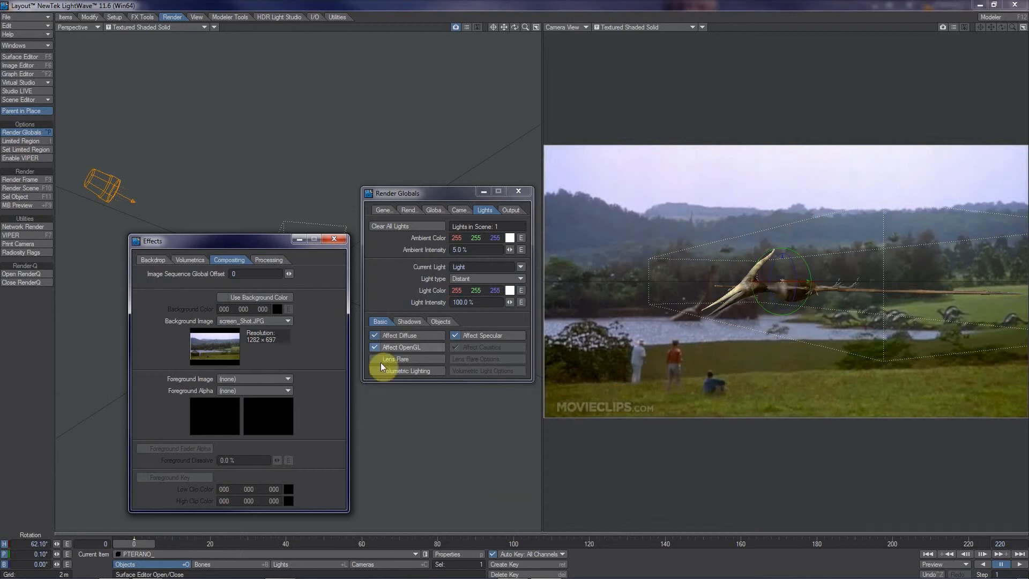
Minimize the Effects window, then move the pterodactyl farther from the camera and rotate it to adjust its flight direction.
click(303, 241)
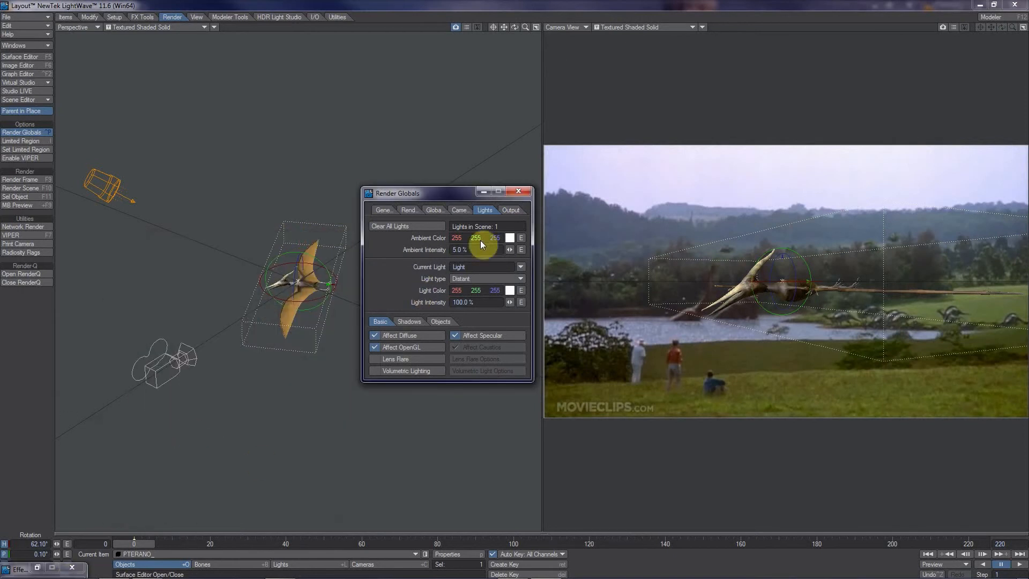
drag(454, 197, 428, 332)
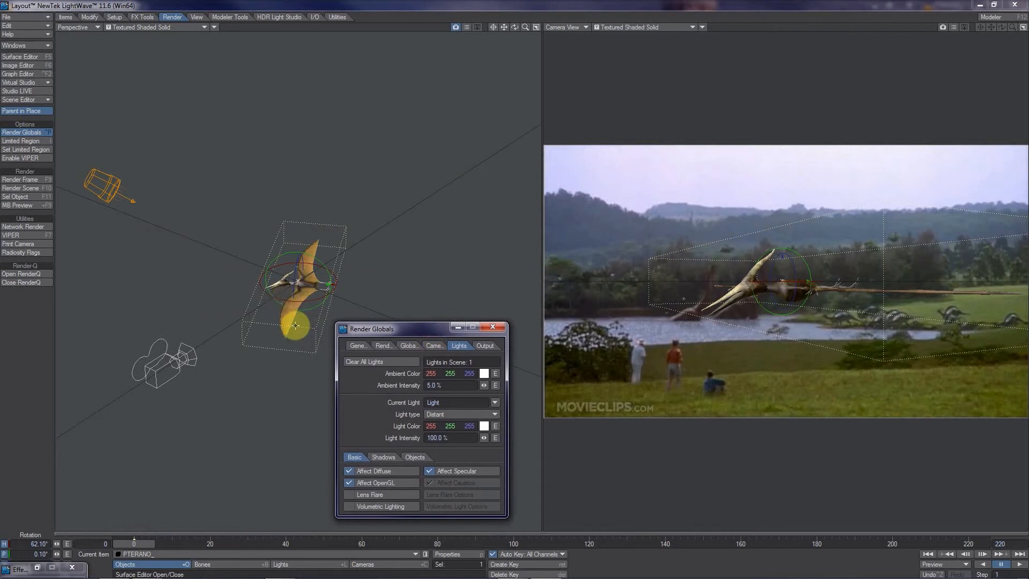
key(h)
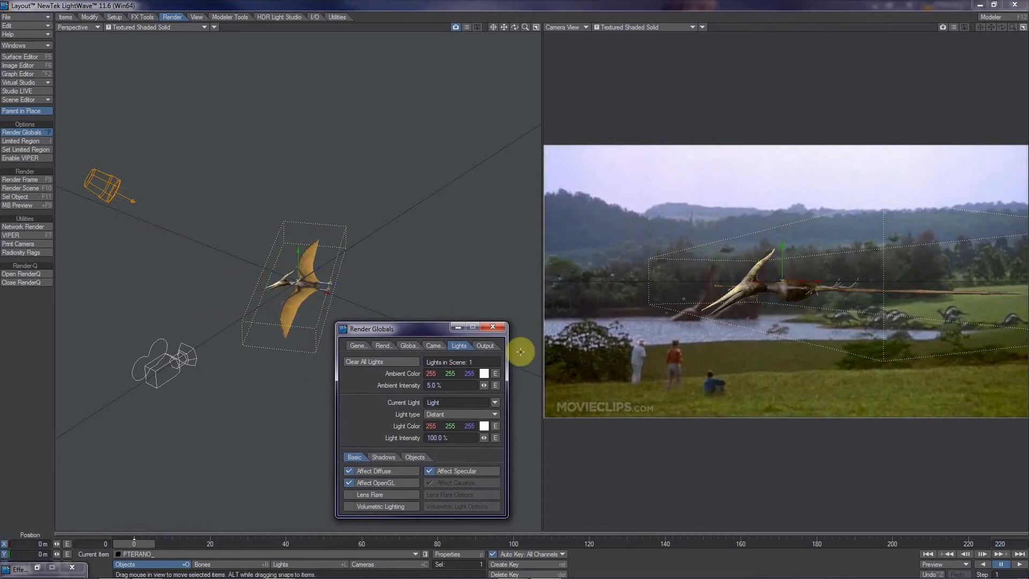
key(t)
drag(231, 376, 514, 283)
key(y)
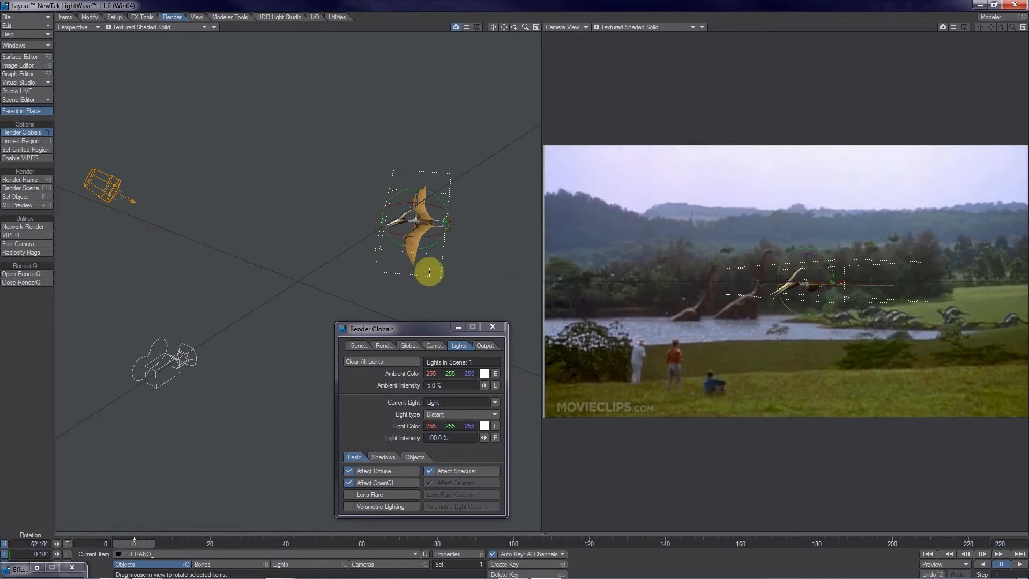
drag(515, 231, 522, 292)
key(shift+h)
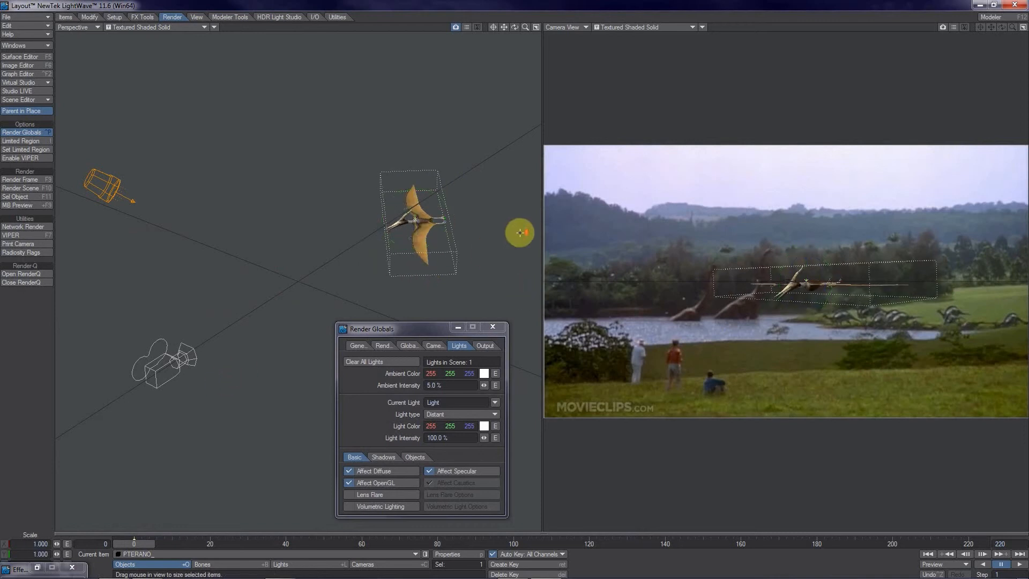
Raise the pterodactyl into the sky and farther back, to about X 1.5 m and Y 2.8 m.
click(110, 203)
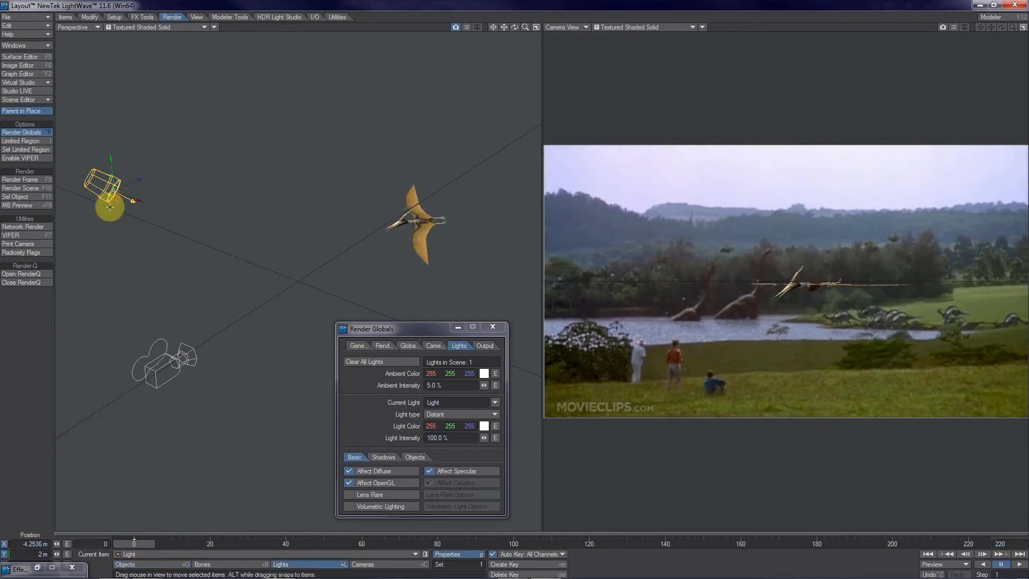
click(416, 220)
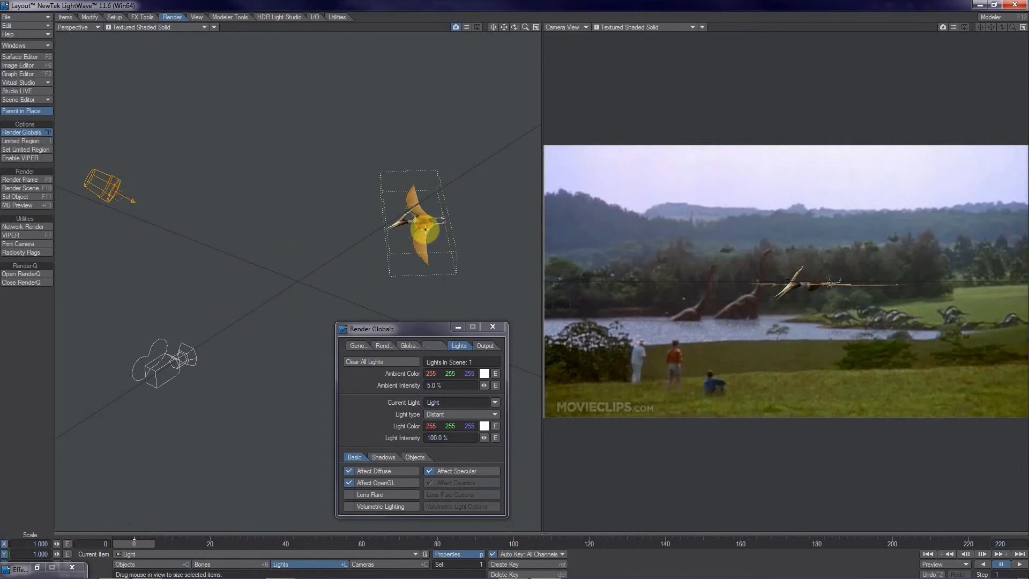
key(h)
key(t)
drag(415, 198, 419, 150)
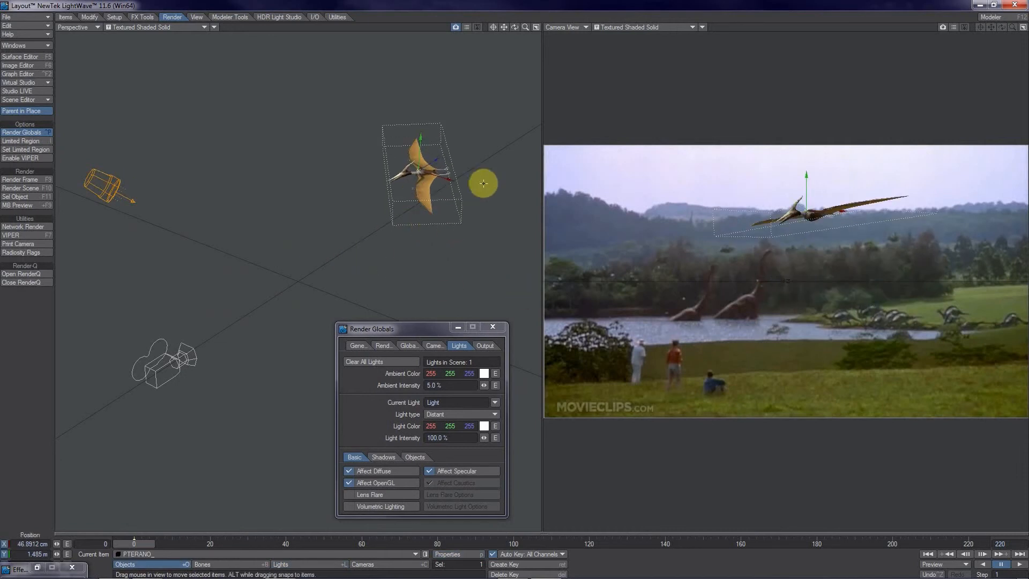
drag(482, 182, 523, 292)
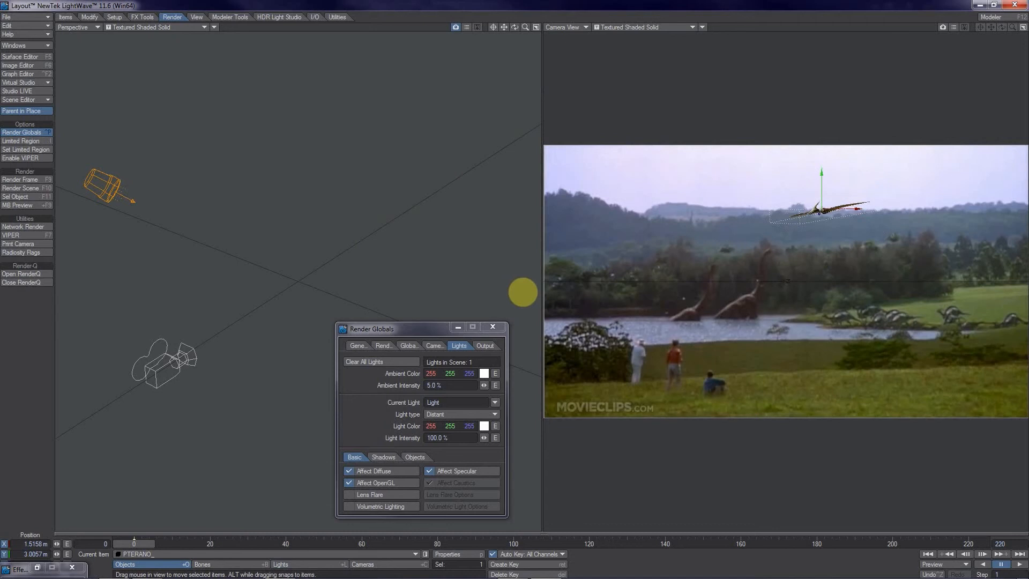
Rotate the distant light to a heading of about 40.6° and a pitch of about 33.2°.
click(156, 366)
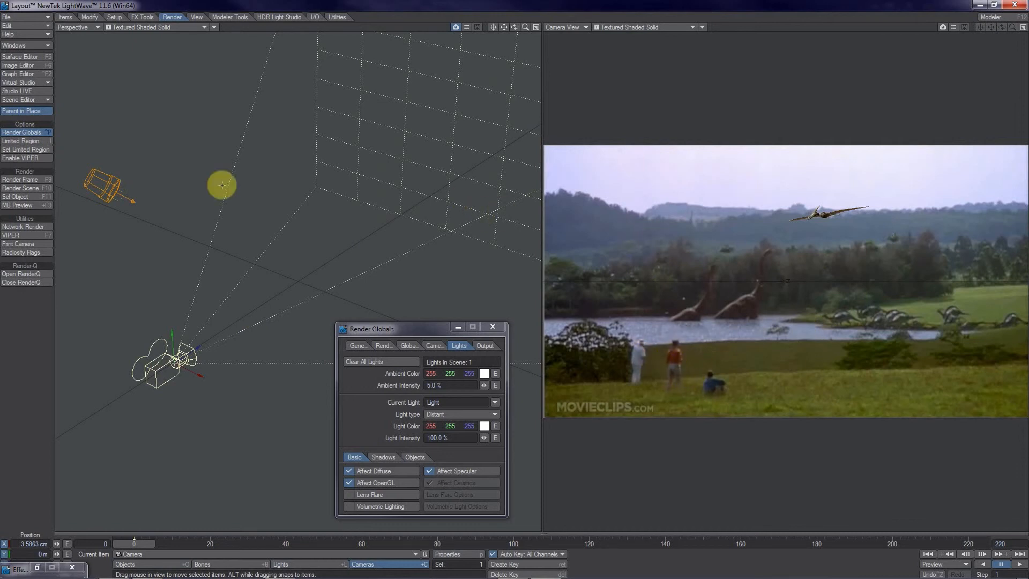
click(122, 197)
key(y)
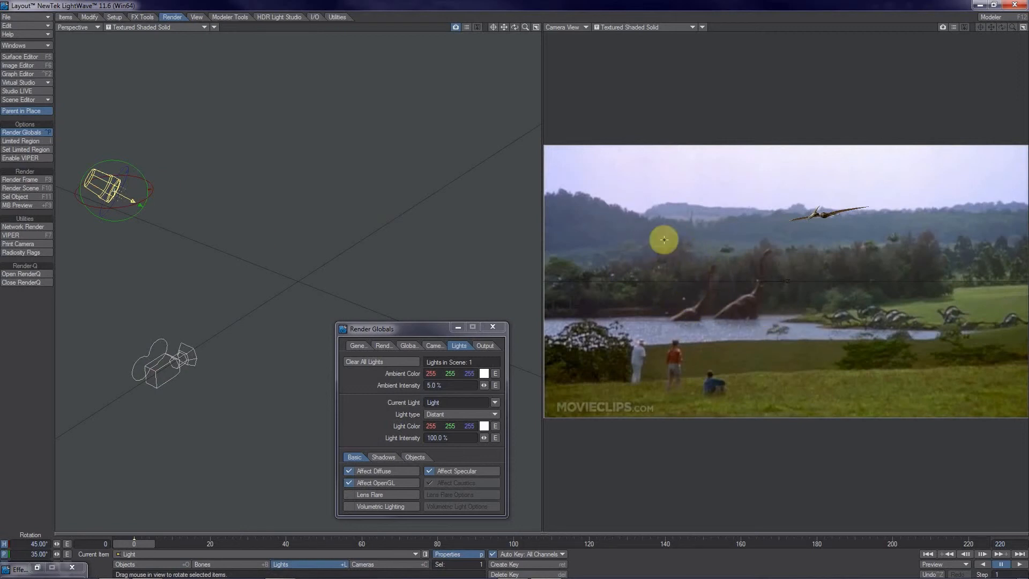
mouse_move(525, 292)
mouse_down()
mouse_move(514, 280)
mouse_move(528, 299)
mouse_move(523, 292)
mouse_up()
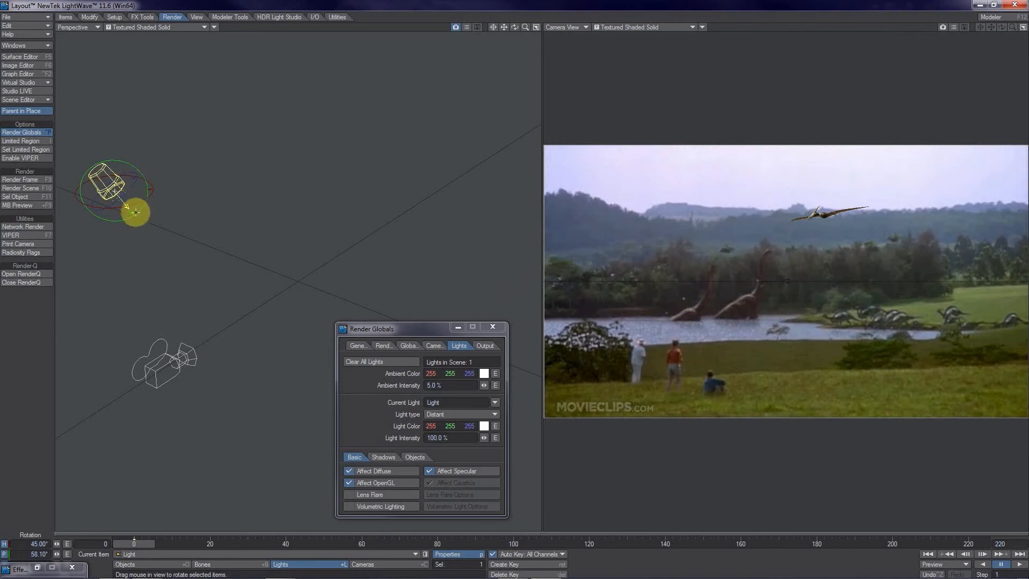
mouse_move(524, 292)
mouse_down()
mouse_move(509, 289)
mouse_move(532, 293)
mouse_up()
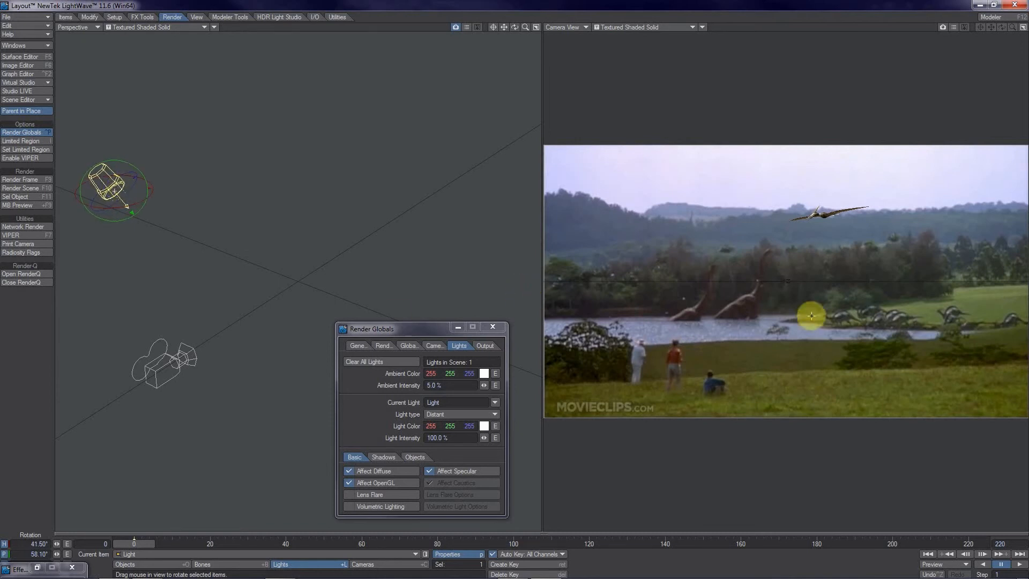
alt+drag(190, 247, 163, 259)
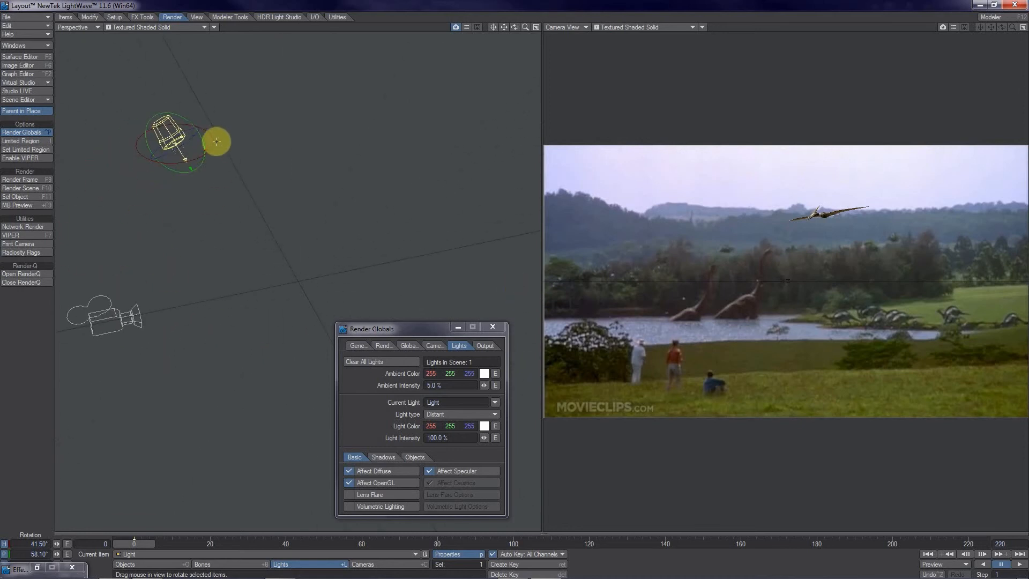
drag(214, 139, 523, 292)
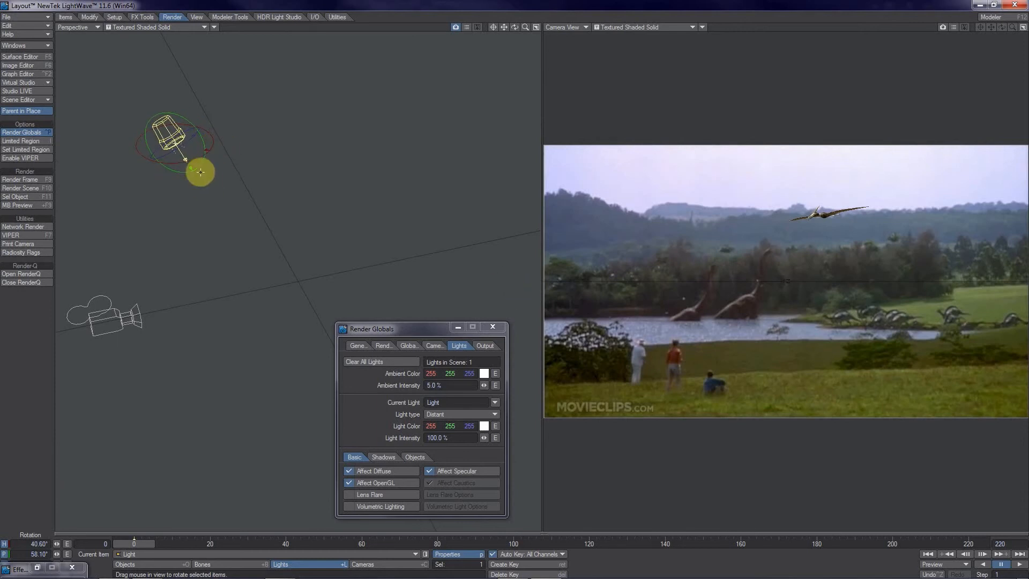
drag(200, 169, 515, 284)
mouse_move(175, 303)
alt+mouse_down()
mouse_move(544, 297)
mouse_move(542, 287)
mouse_move(172, 304)
alt+mouse_up()
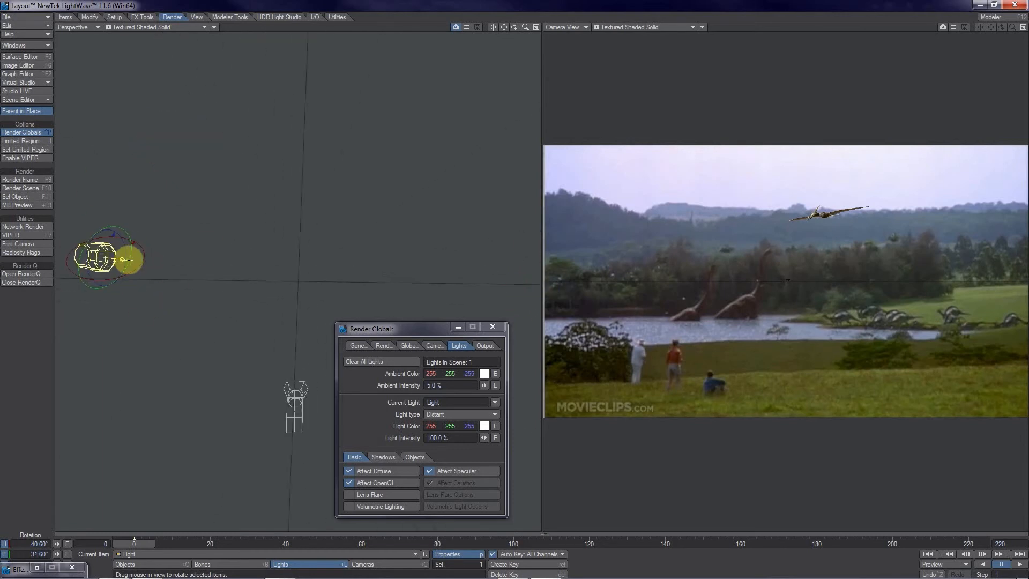
click(125, 231)
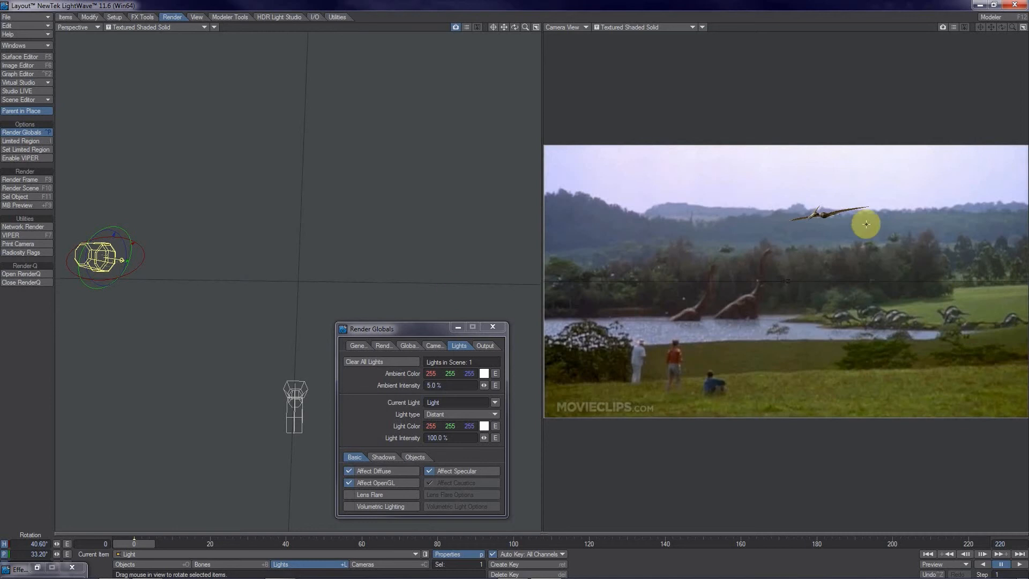
Rotate the pterodactyl to a heading of about 53.4° and a pitch of about -2.8°.
alt+drag(478, 211, 502, 94)
click(491, 111)
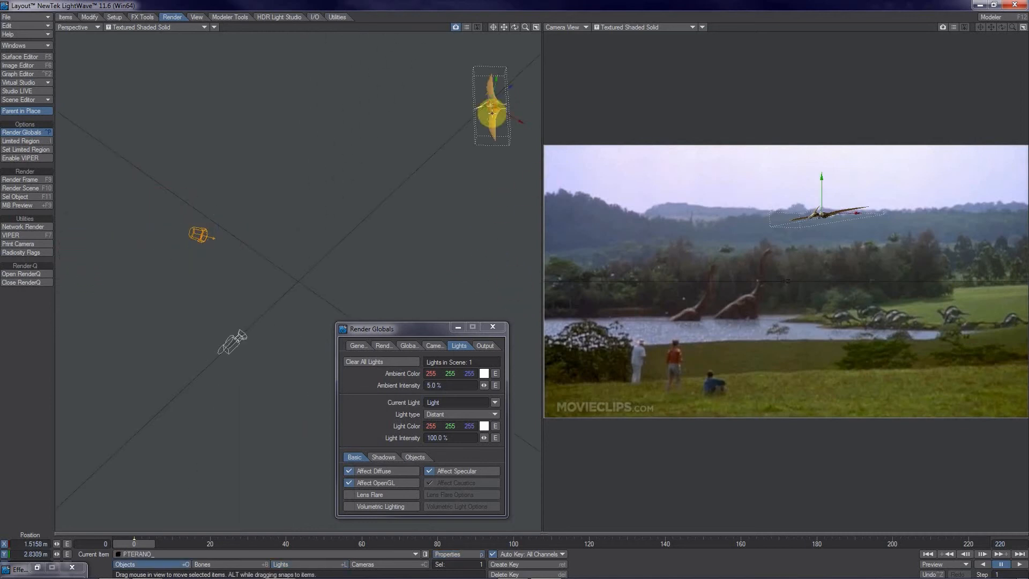
alt+drag(447, 195, 515, 284)
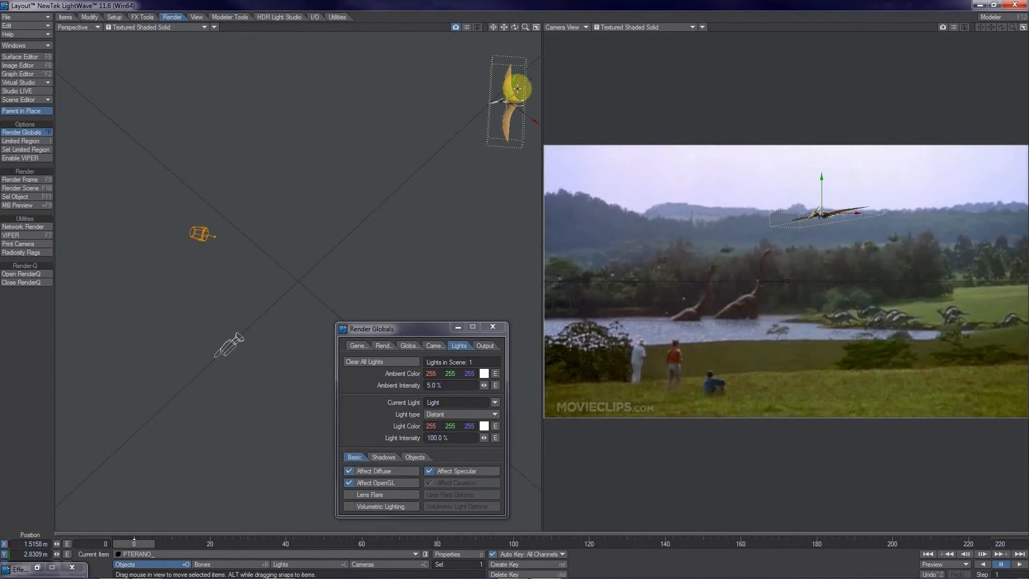
key(y)
drag(514, 283, 523, 294)
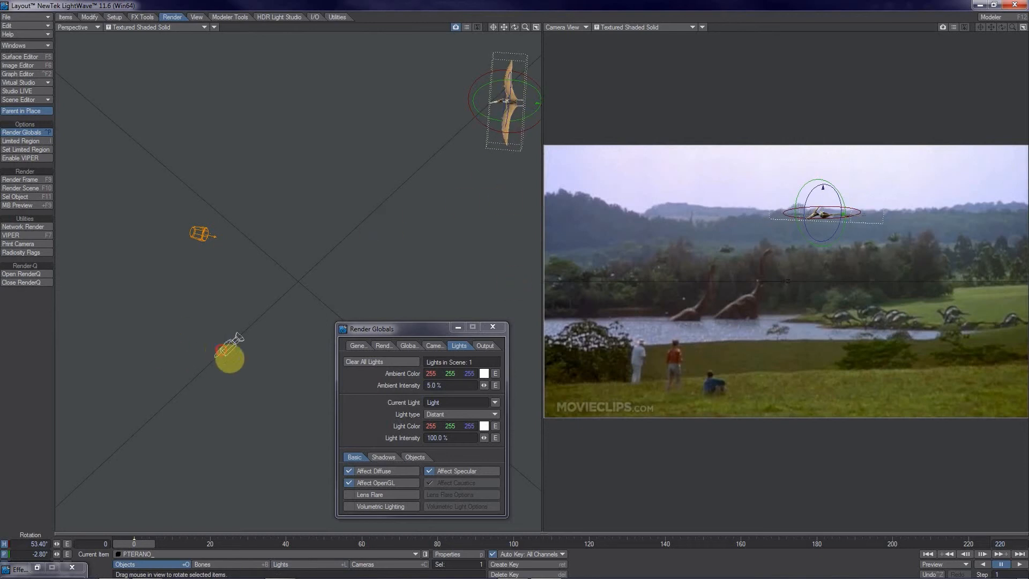
Render frame 0 through the camera to check the pterodactyl against the background, and close the rendered image.
click(226, 349)
key(t)
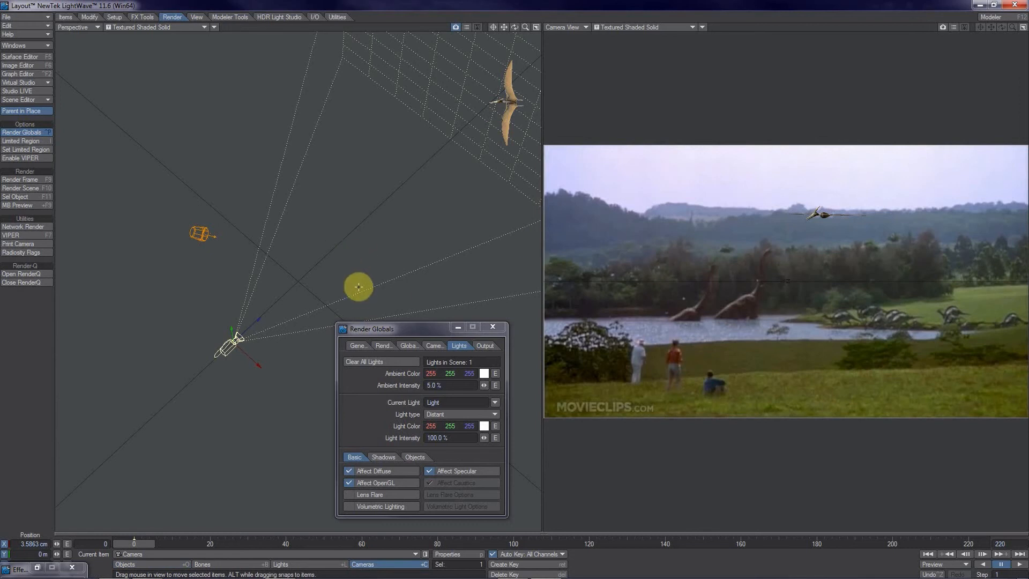
click(29, 181)
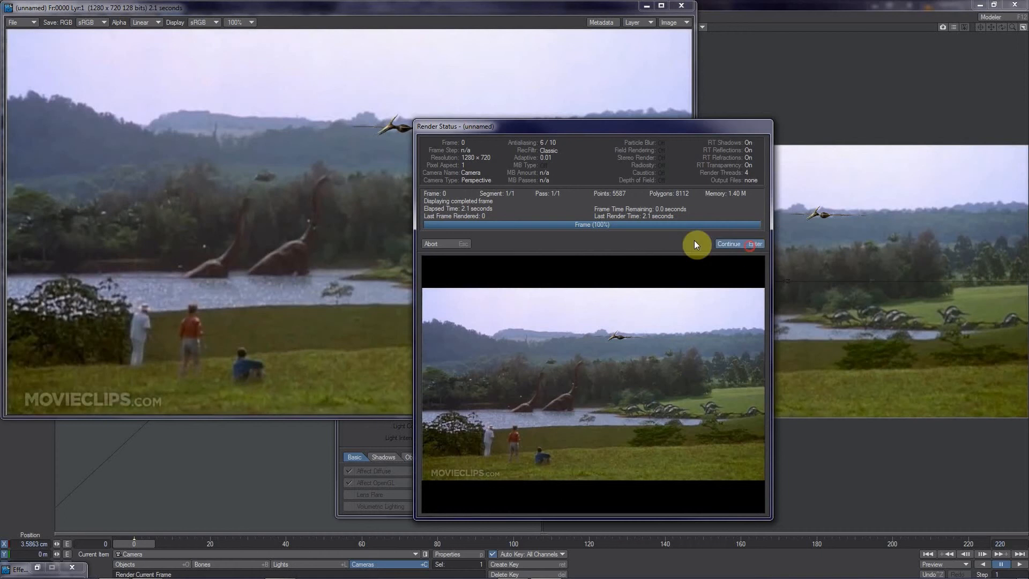
click(750, 245)
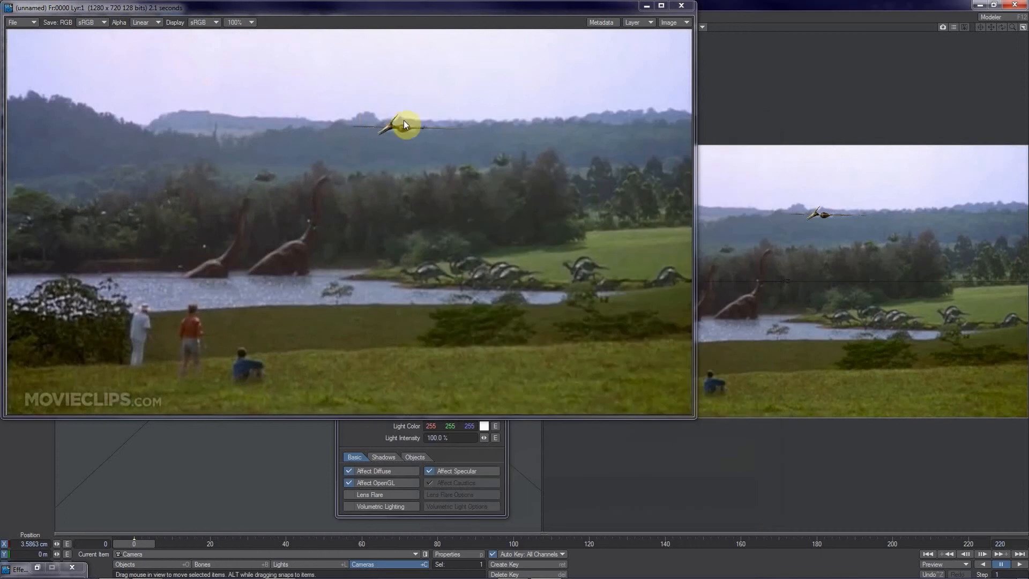
click(688, 7)
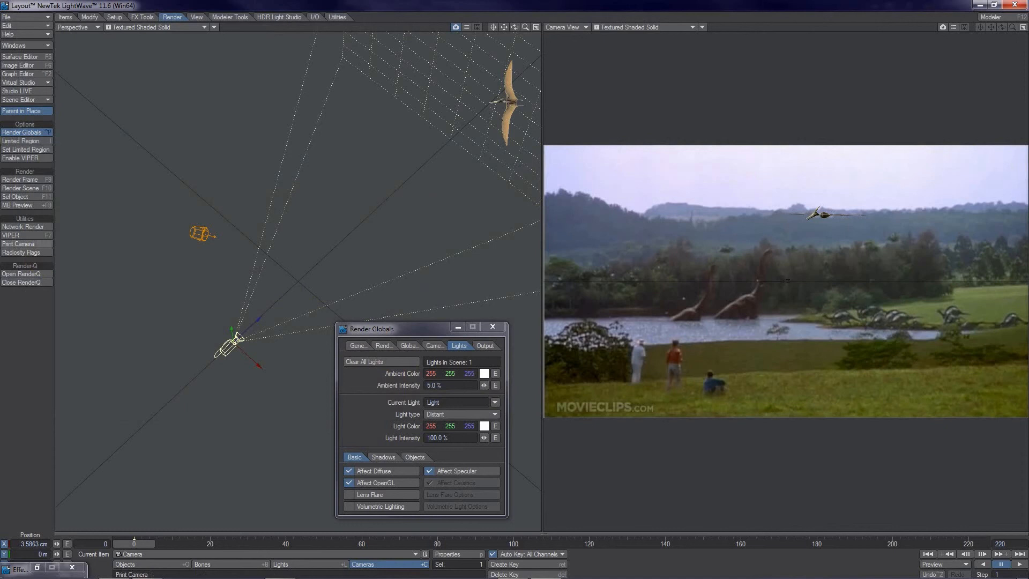
Restore the Effects window, show the output settings in Render Globals and arrange both windows side by side.
click(38, 568)
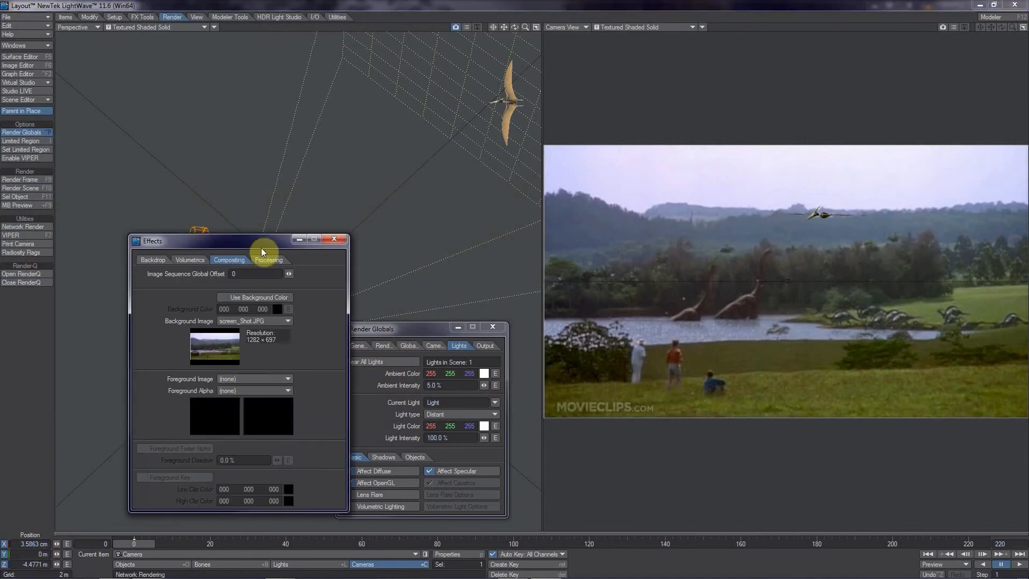
drag(258, 239, 264, 195)
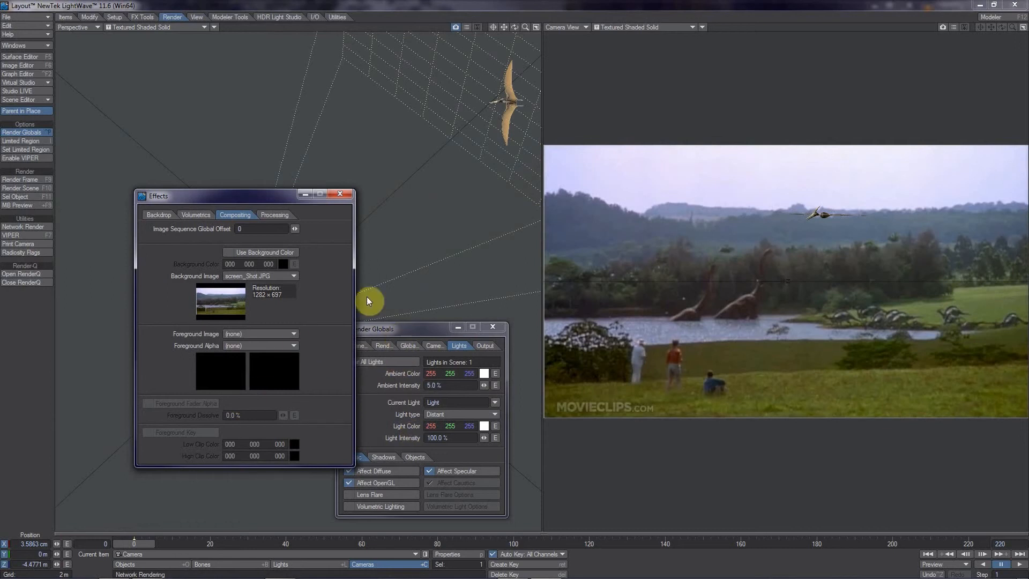
drag(271, 192, 201, 288)
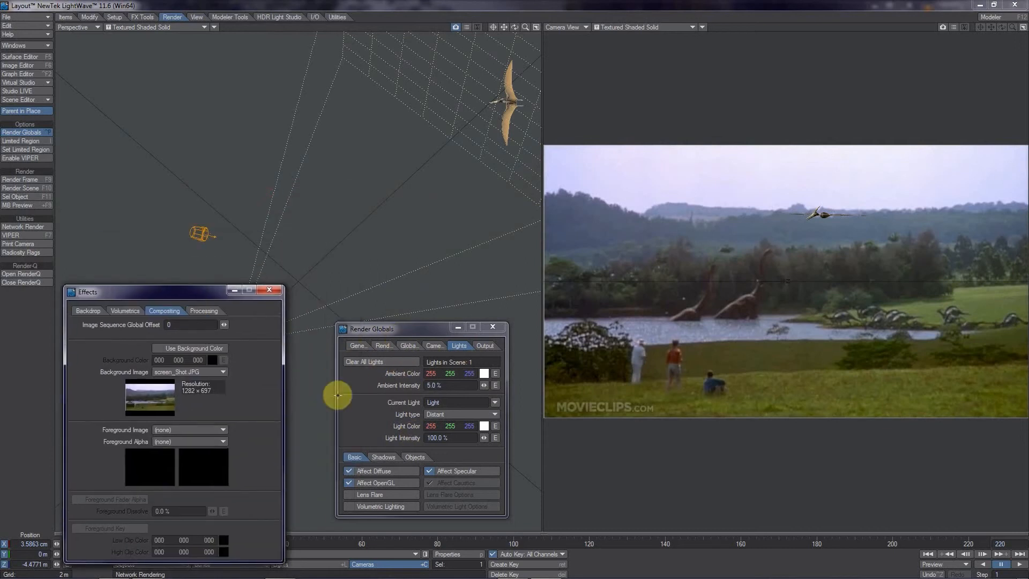
click(485, 346)
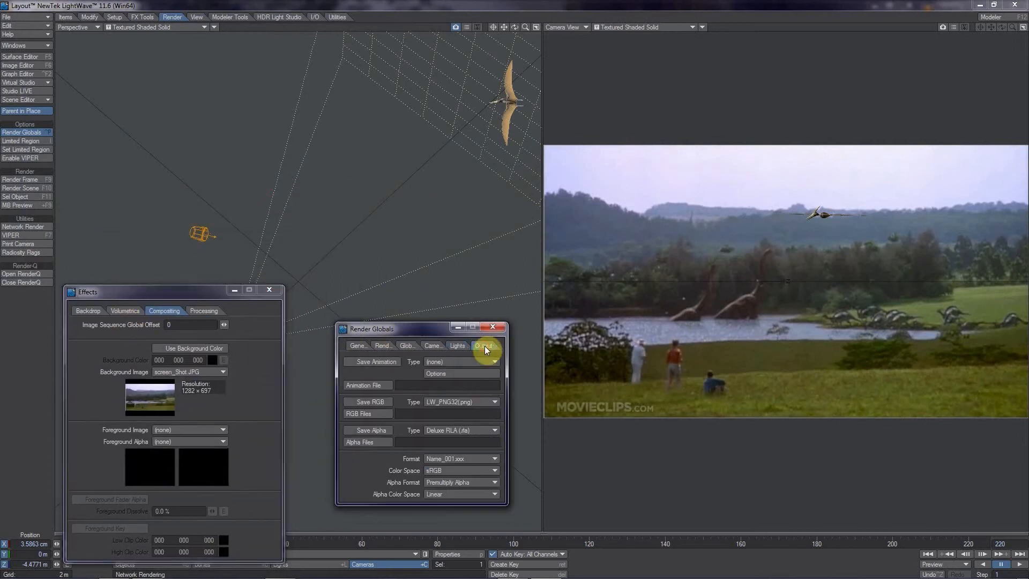
drag(423, 327, 414, 221)
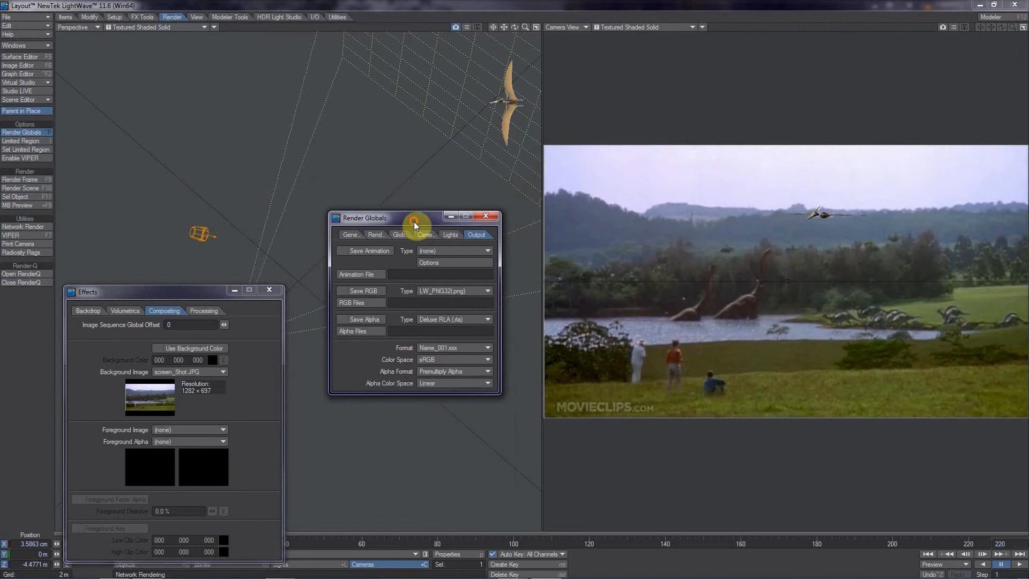
Enable saving of RGB files with the prefix Sequence_rgb in the Pterodactyl folder, using the LW_PNG32(.png) type.
click(347, 291)
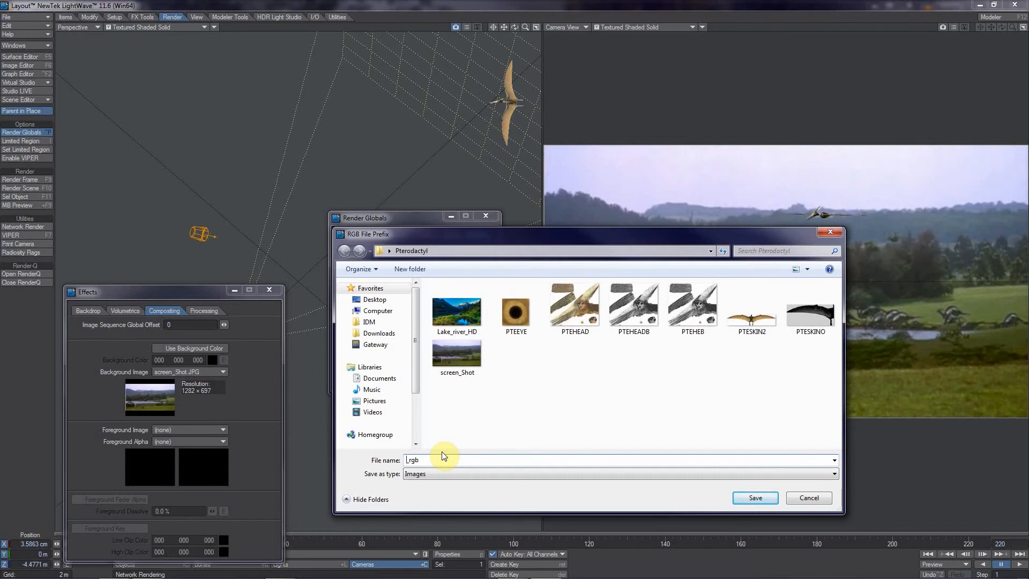
text(Sequence)
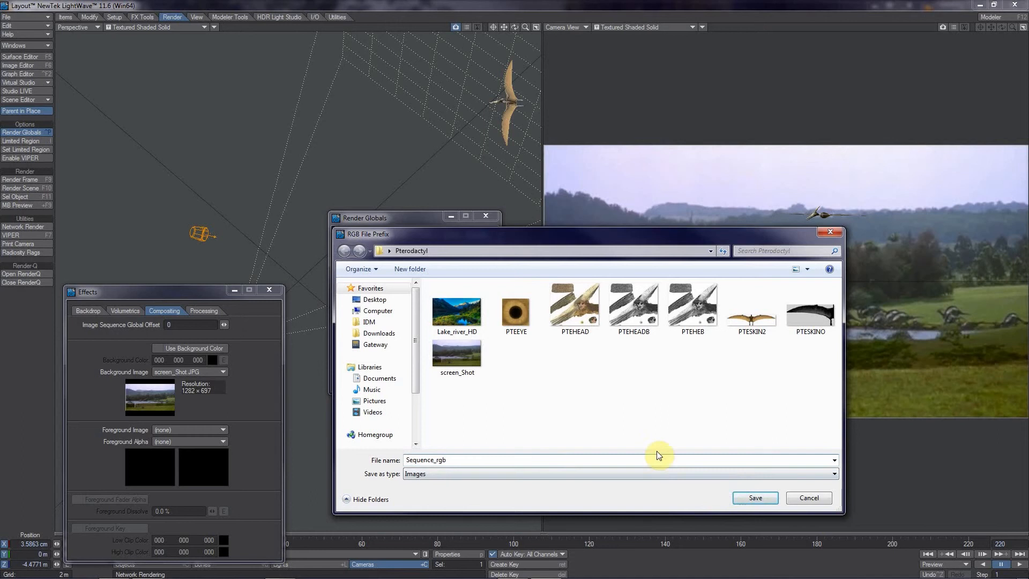
click(750, 498)
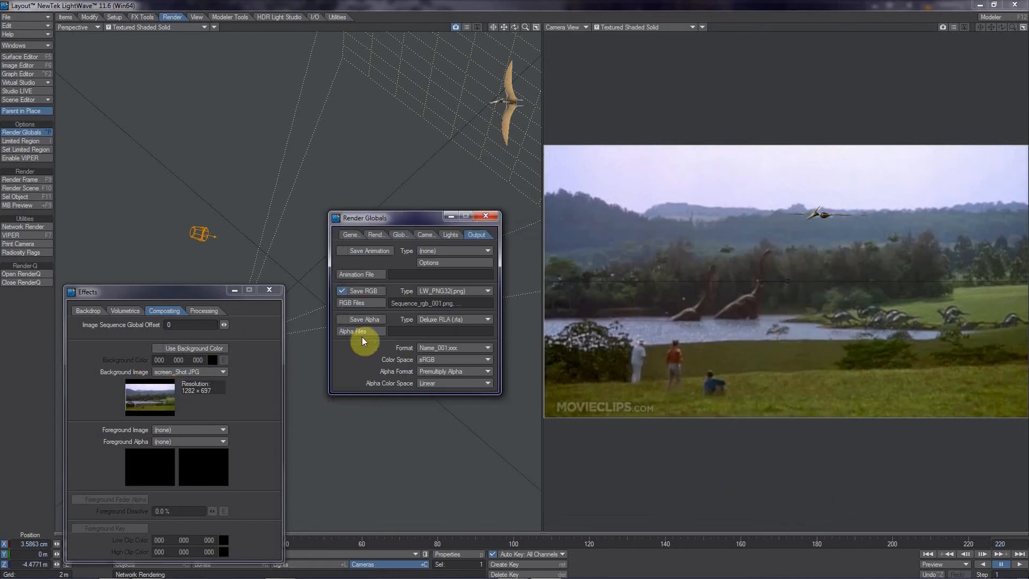
click(450, 292)
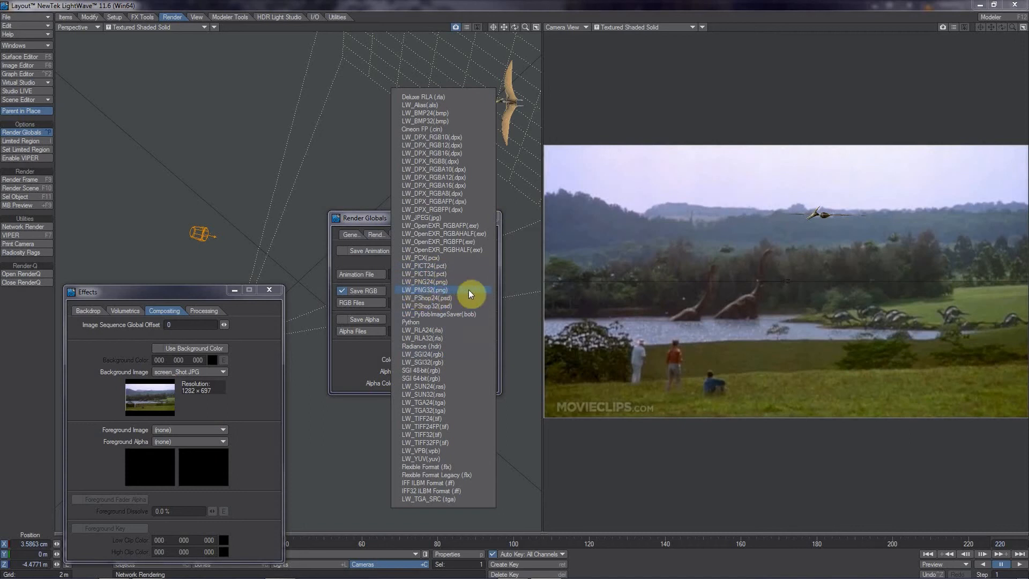
click(434, 290)
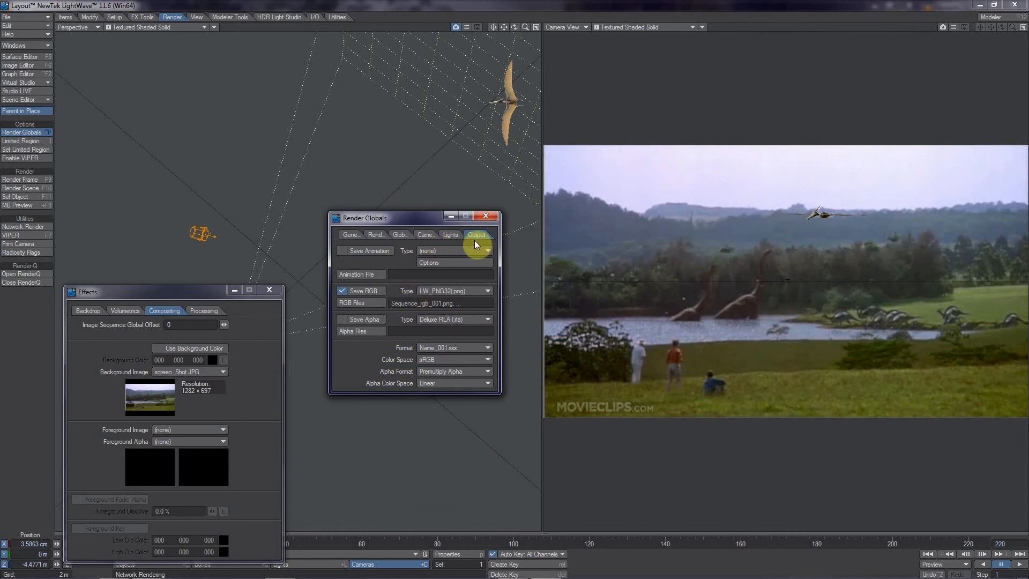
Go through the general, render and global illumination settings, and set the camera's lens focal length to 50 mm.
click(351, 235)
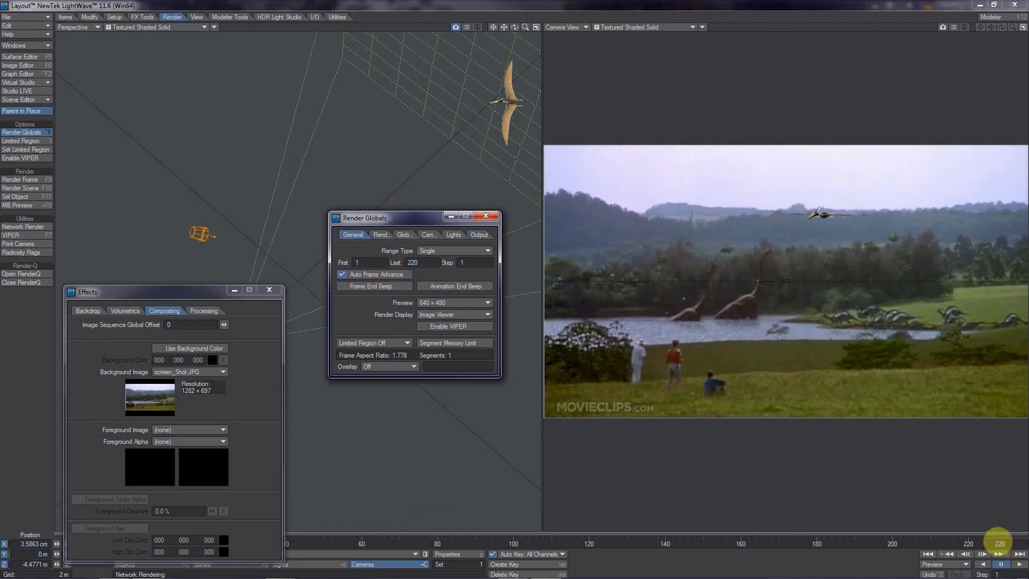
click(378, 235)
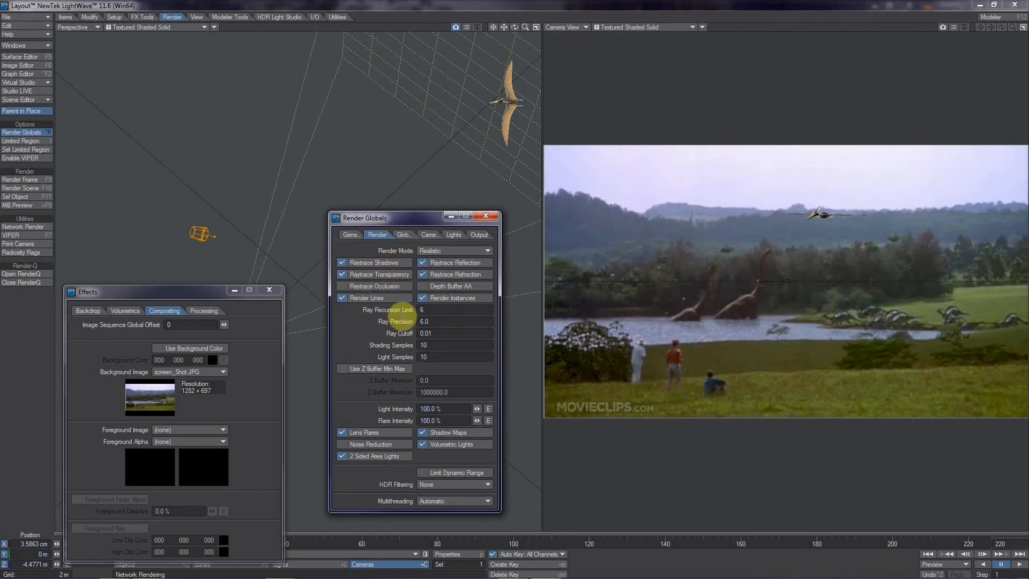
click(403, 235)
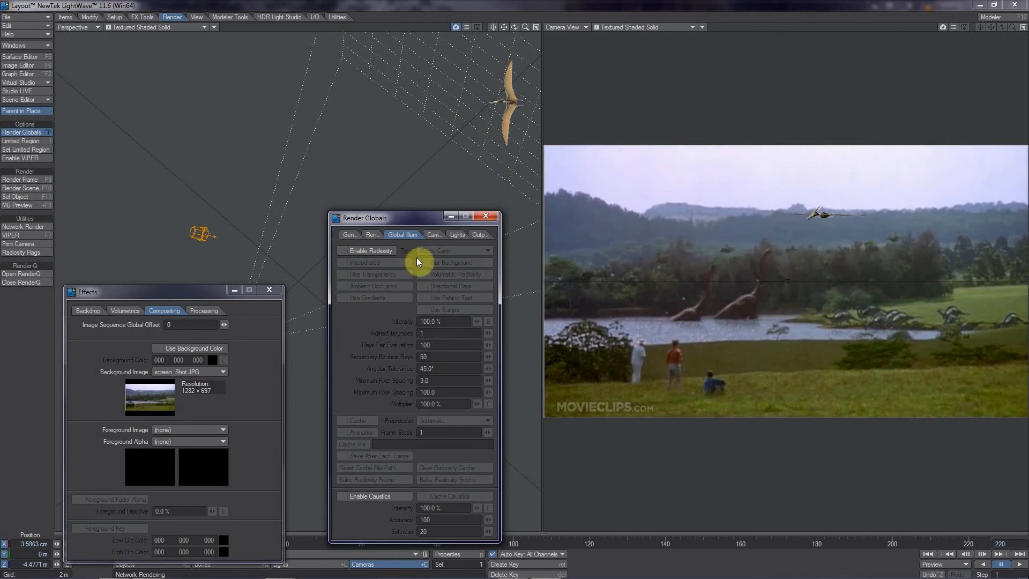
click(434, 235)
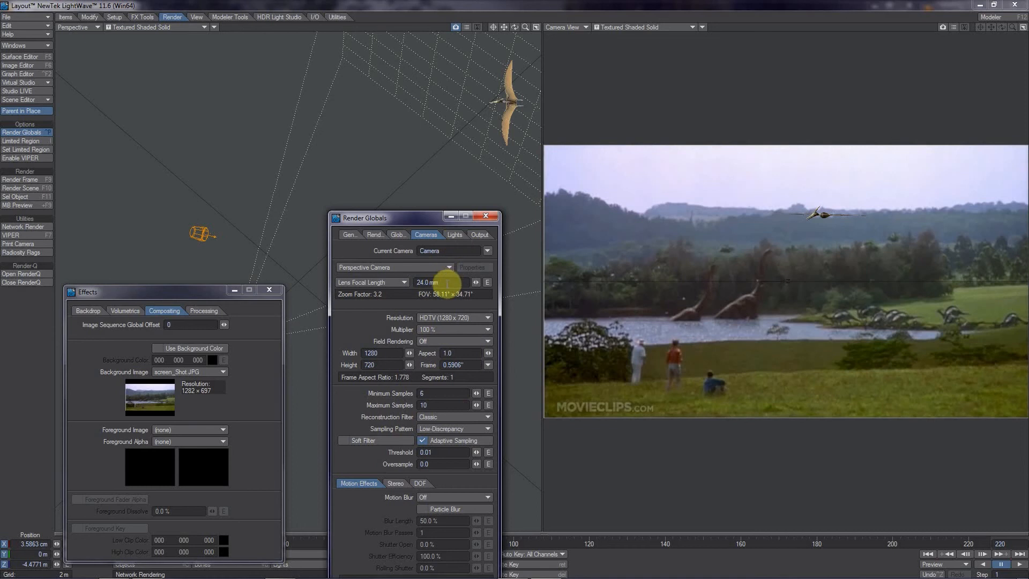
drag(447, 283, 416, 287)
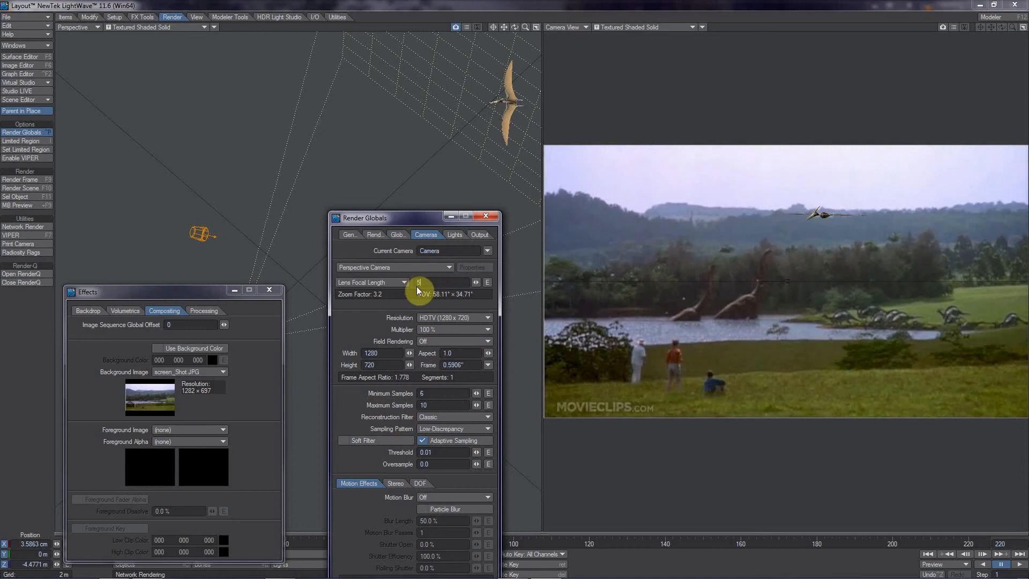
text(50)
key(Return)
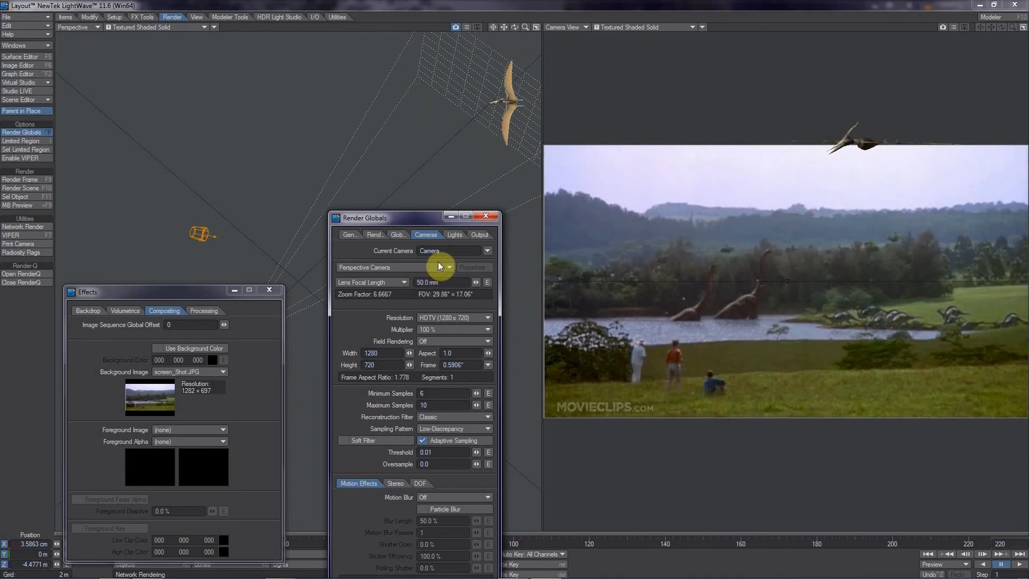
Move the Effects and Render Globals windows clear of the camera, then try raising the camera and undo that move.
drag(190, 297, 92, 435)
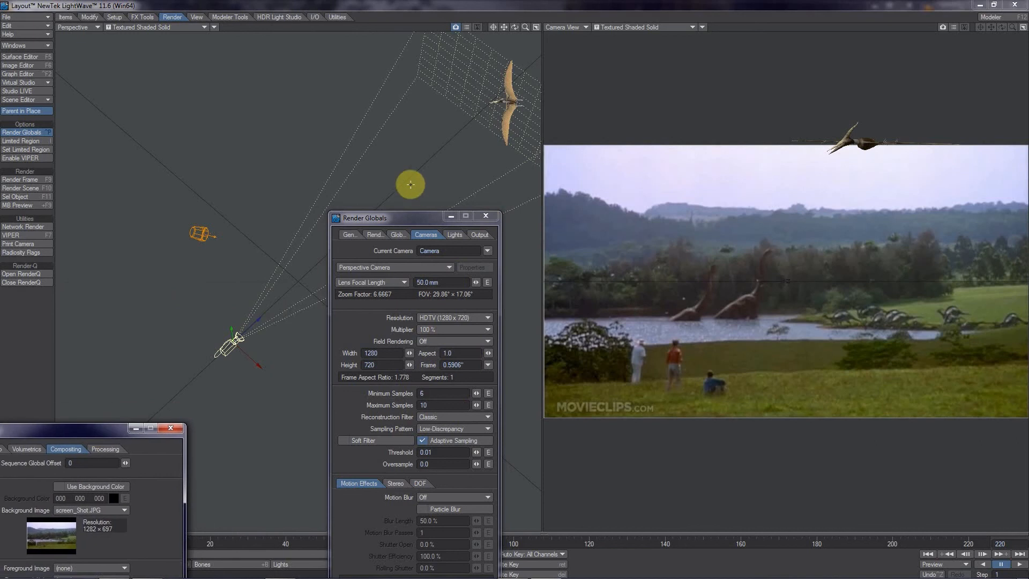
drag(352, 214, 425, 389)
drag(231, 330, 230, 318)
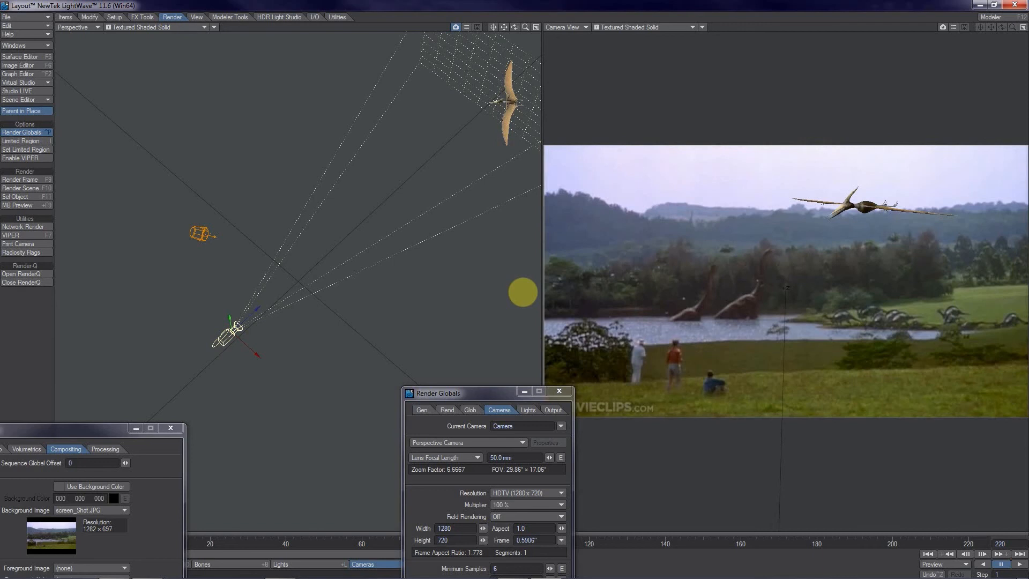
key(ctrl+z)
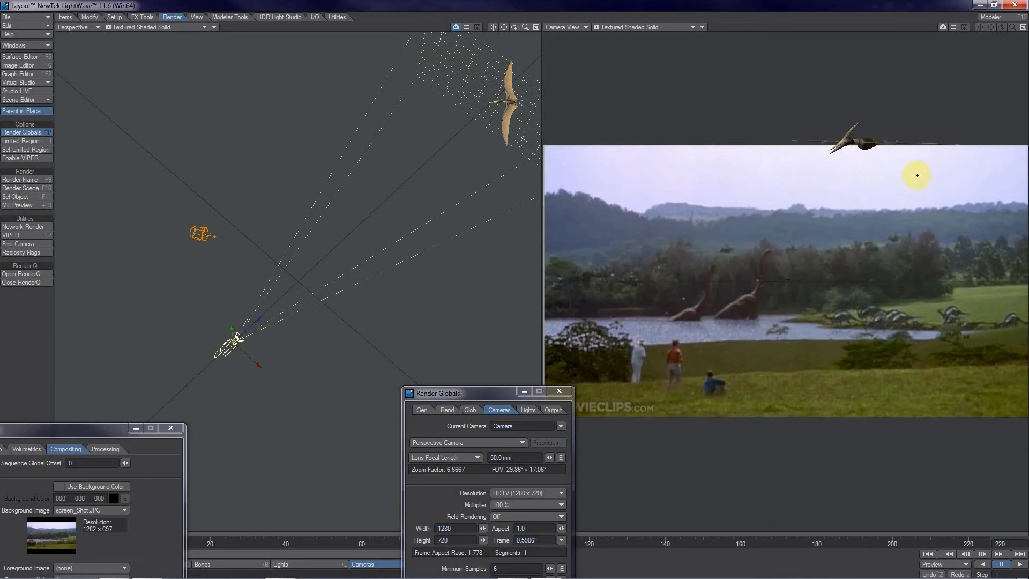
Move the pterodactyl farther from the camera and lower it in front of the distant hills above the long-necked dinosaurs.
click(857, 144)
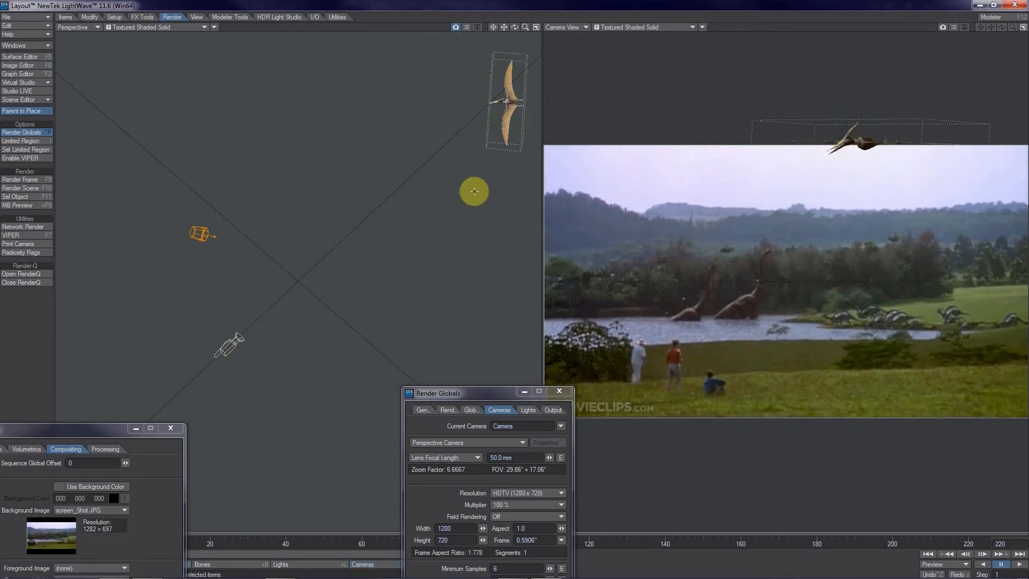
click(512, 78)
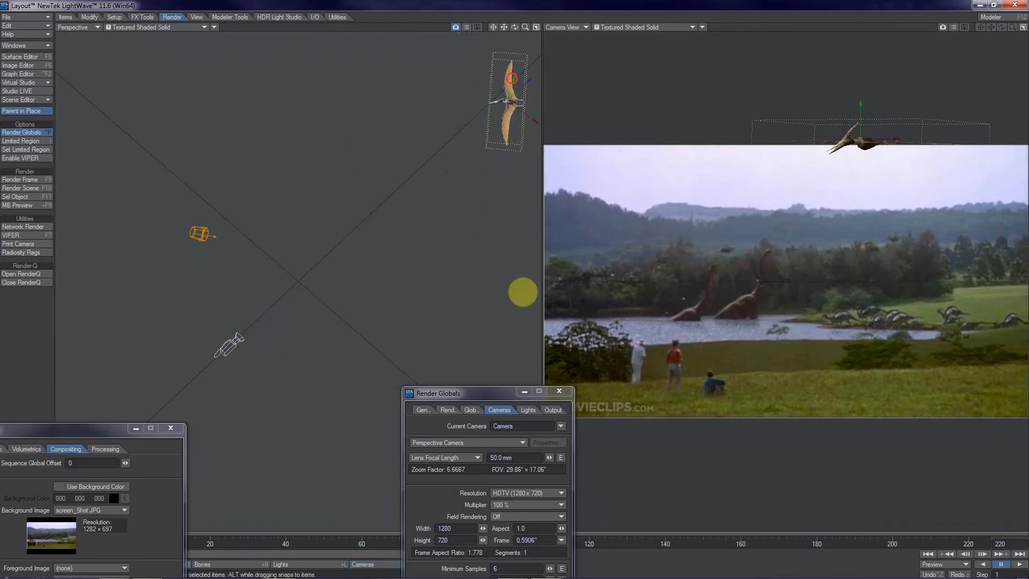
drag(512, 78, 500, 118)
drag(523, 292, 514, 284)
drag(489, 249, 802, 274)
drag(523, 292, 514, 285)
drag(831, 209, 514, 286)
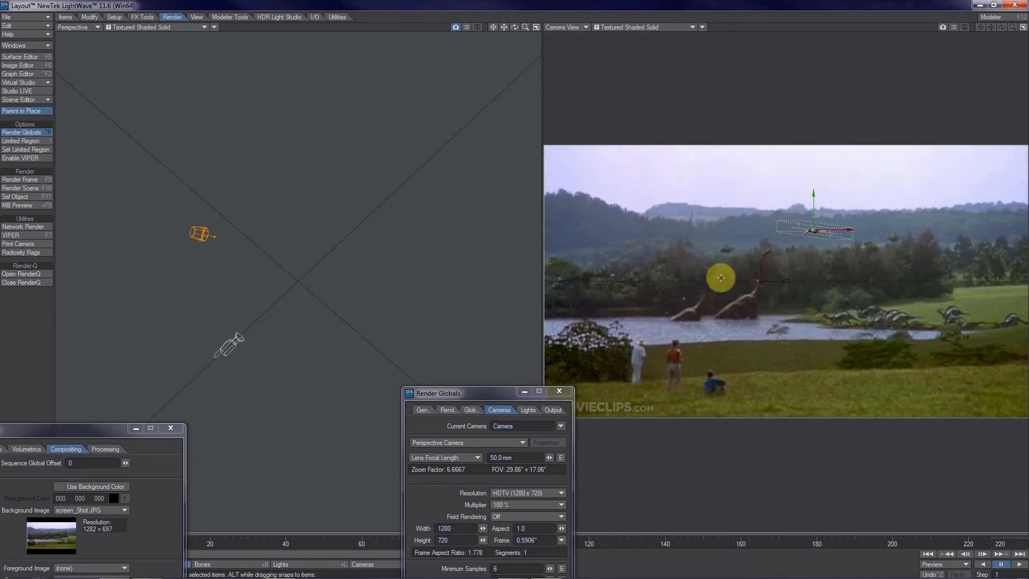
Rotate the pterodactyl so its wings bank slightly in the camera view.
key(y)
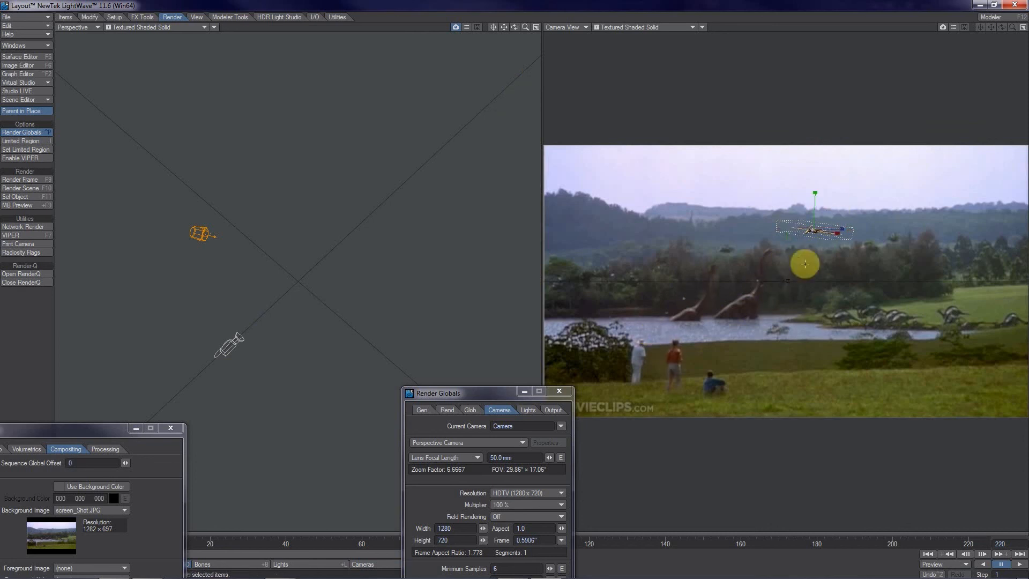
key(t)
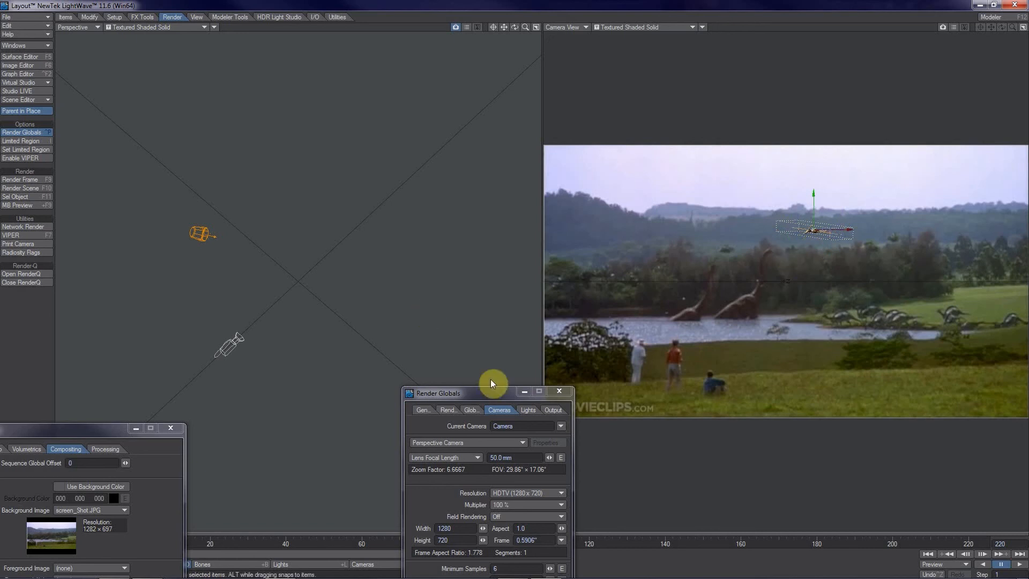
key(shift+c)
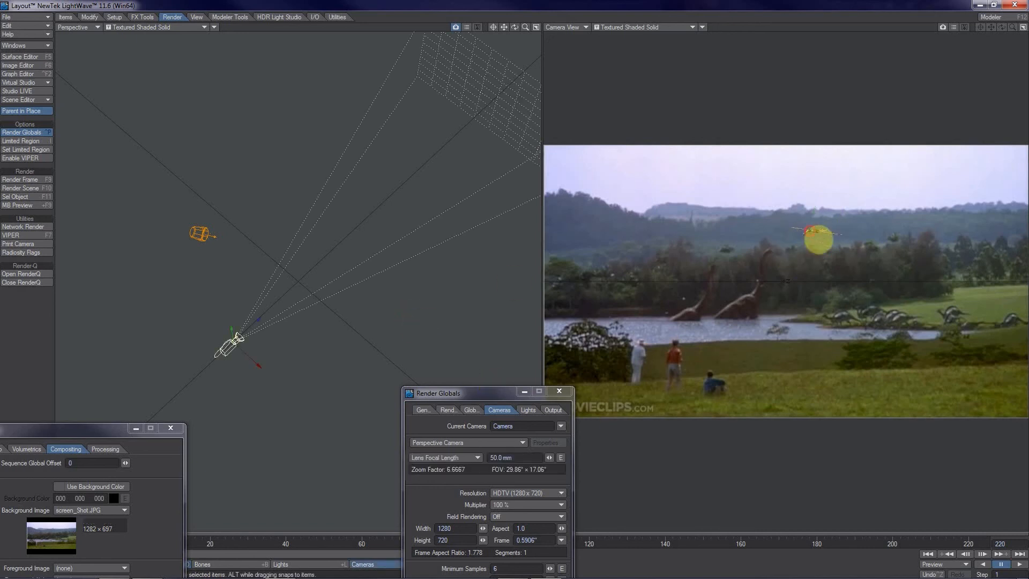
click(811, 231)
key(y)
click(825, 212)
mouse_move(514, 283)
mouse_down()
mouse_move(524, 293)
mouse_move(515, 284)
mouse_up()
click(398, 334)
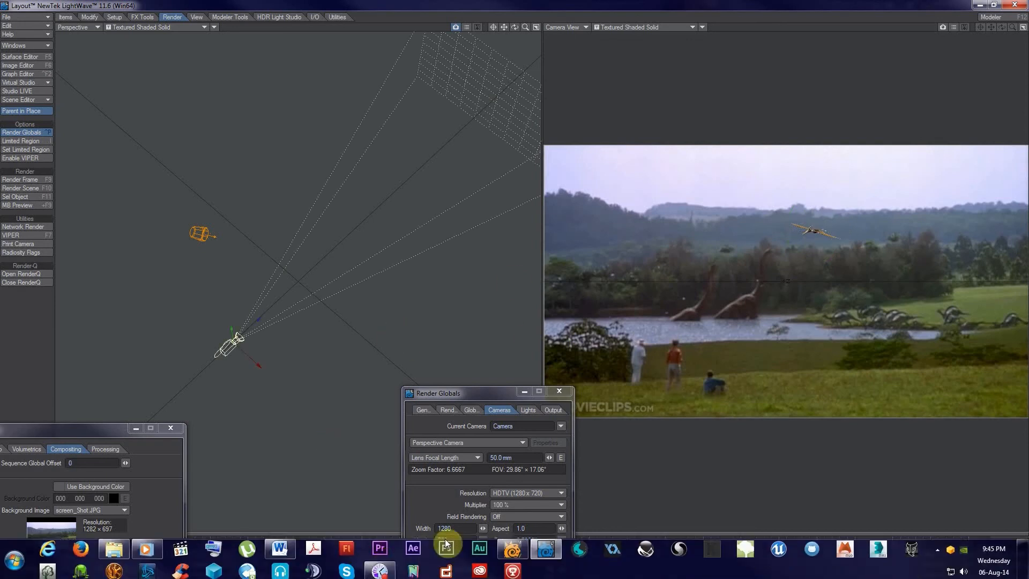
Shift the Render Globals window up, view the tutorial outline document in Microsoft Word and minimize it.
drag(451, 398, 433, 358)
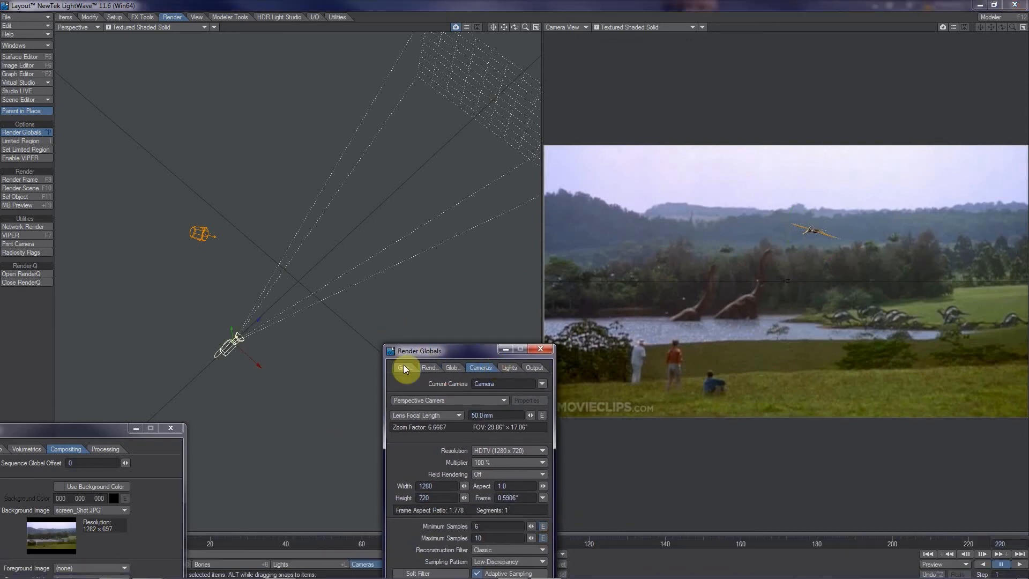
drag(0, 44, 650, 28)
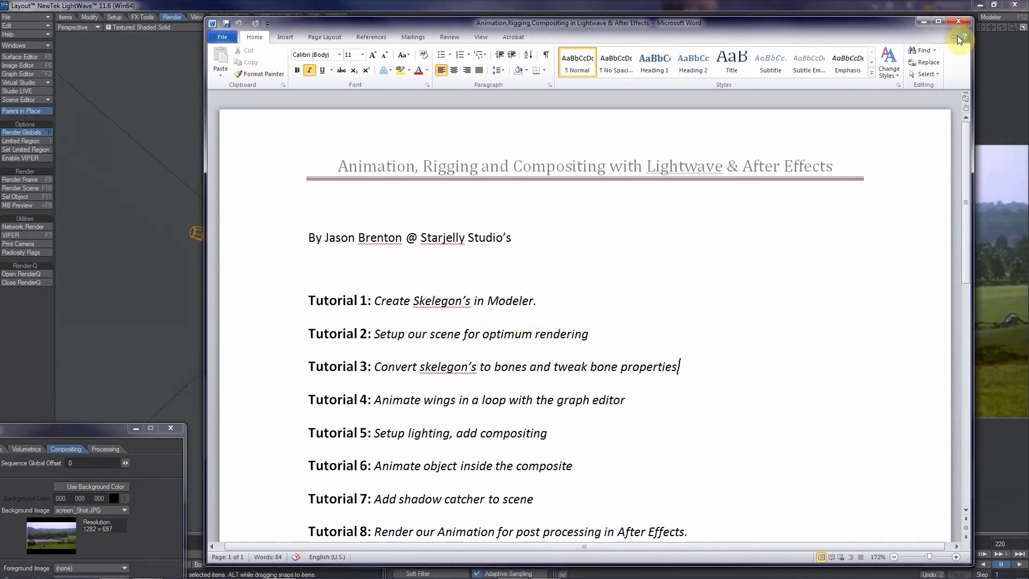
click(925, 23)
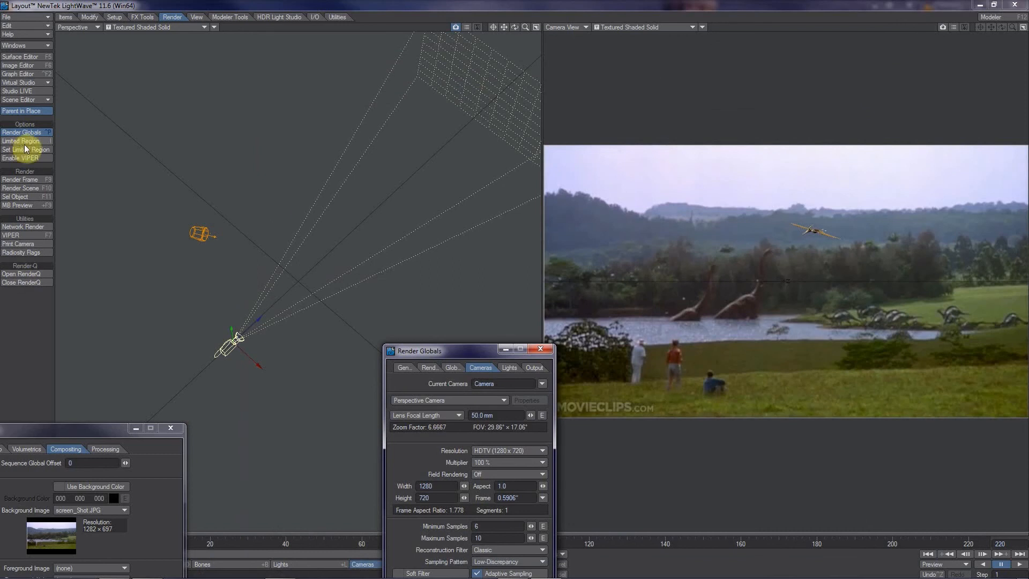
Render the current frame to check the smaller, banked pterodactyl against the background, and close the rendered image.
click(31, 182)
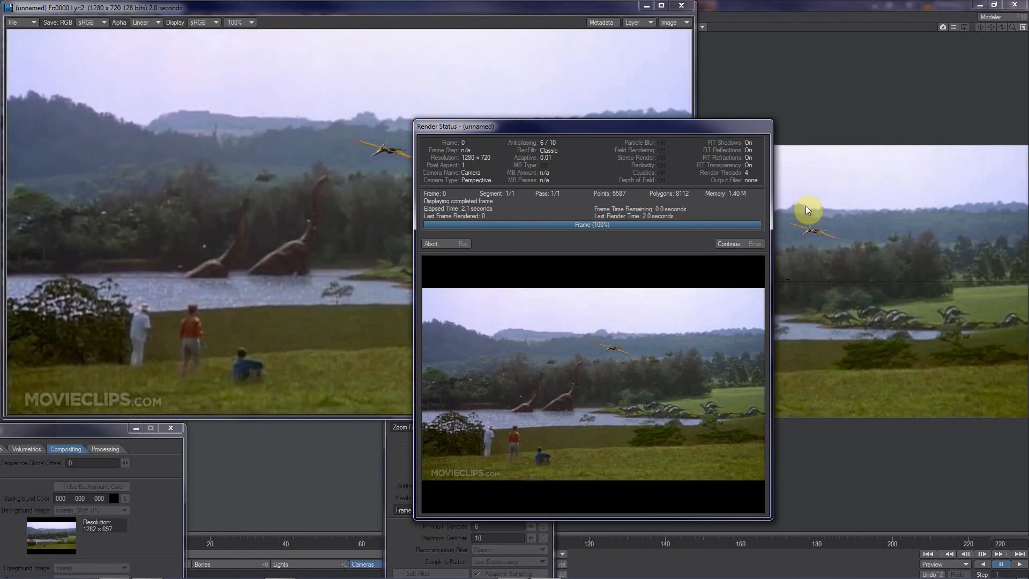
click(730, 244)
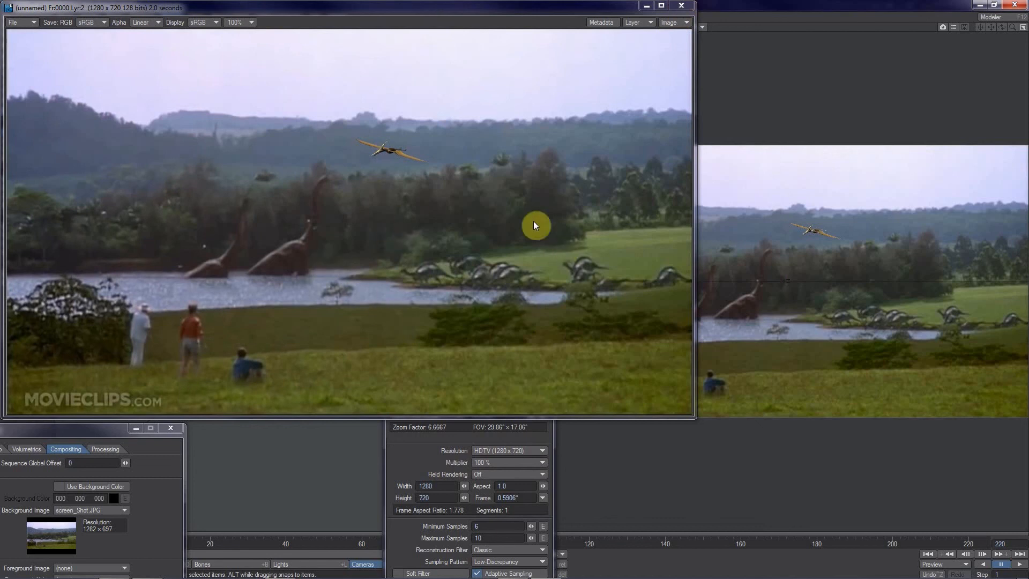
click(681, 6)
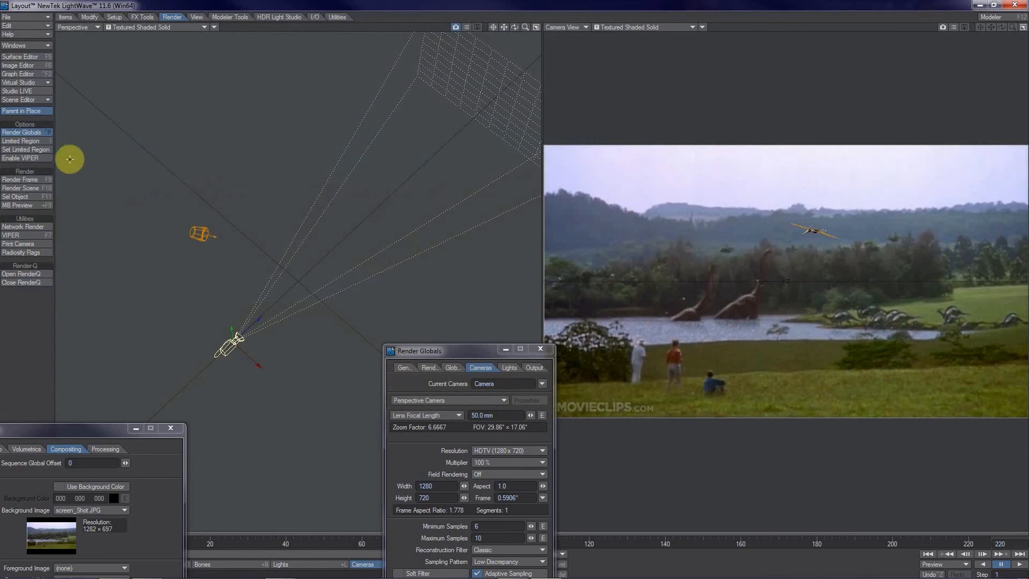